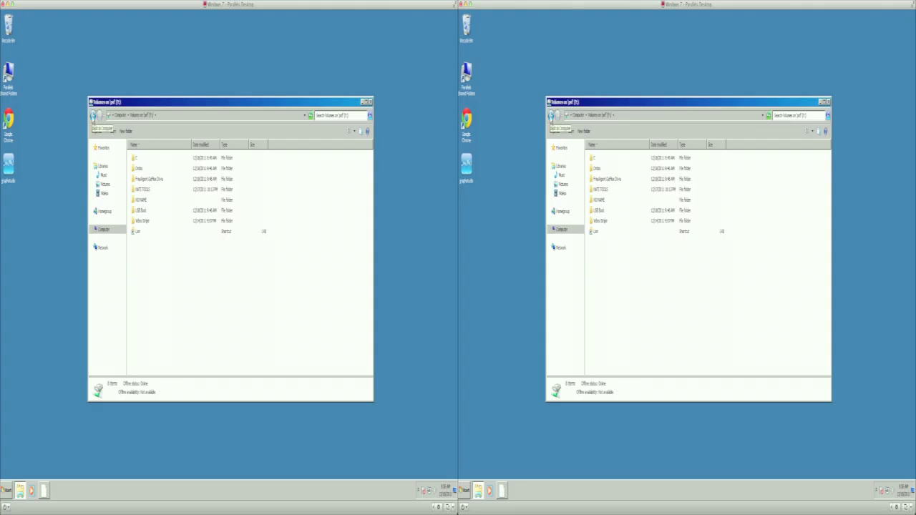
# Copy the HMI_0087 video from NO NAME (R:) > DCIM into the 3DS Footage desktop folder
pyautogui.click(93, 115)
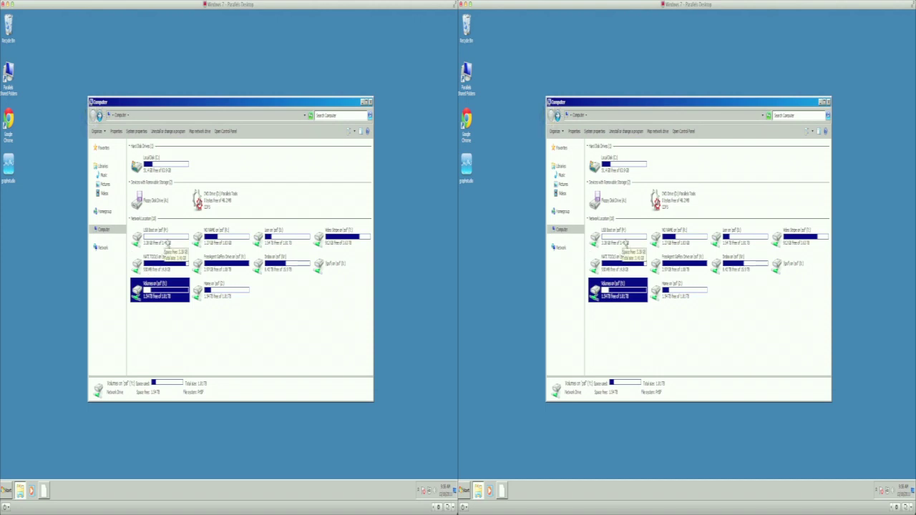
pyautogui.doubleClick(215, 236)
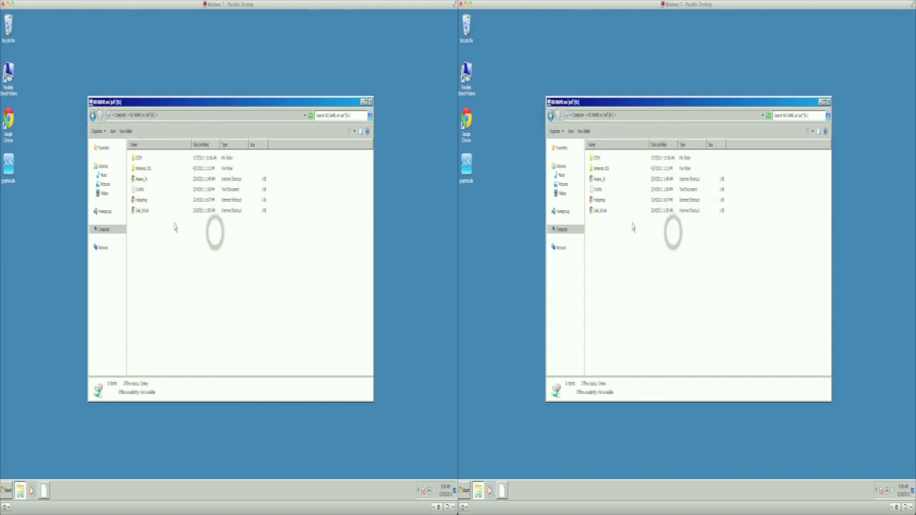
pyautogui.click(138, 159)
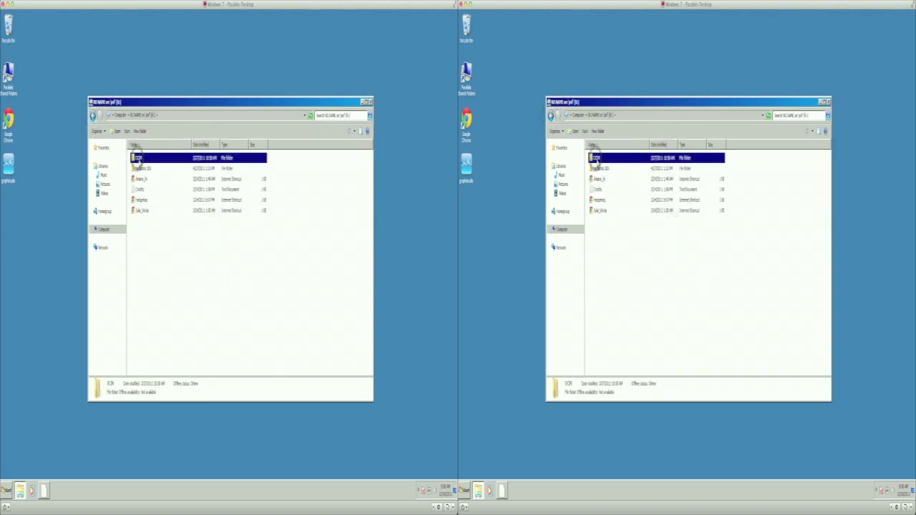
pyautogui.doubleClick(138, 157)
pyautogui.click(139, 158)
pyautogui.doubleClick(139, 158)
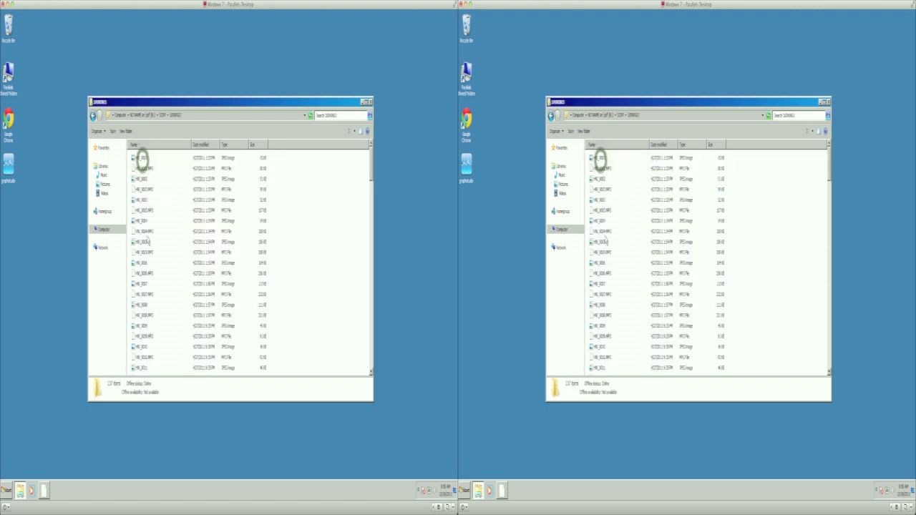
pyautogui.scroll(-20, 156, 245)
pyautogui.click(204, 369)
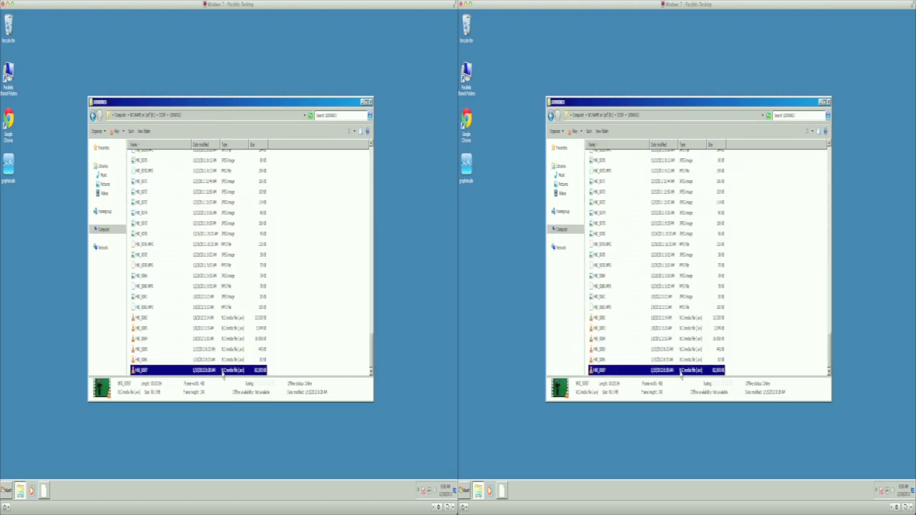
pyautogui.moveTo(215, 370); pyautogui.dragTo(25, 306)
# Open the 3DS Footage folder and play the copied HMI_0087 video
pyautogui.doubleClick(26, 306)
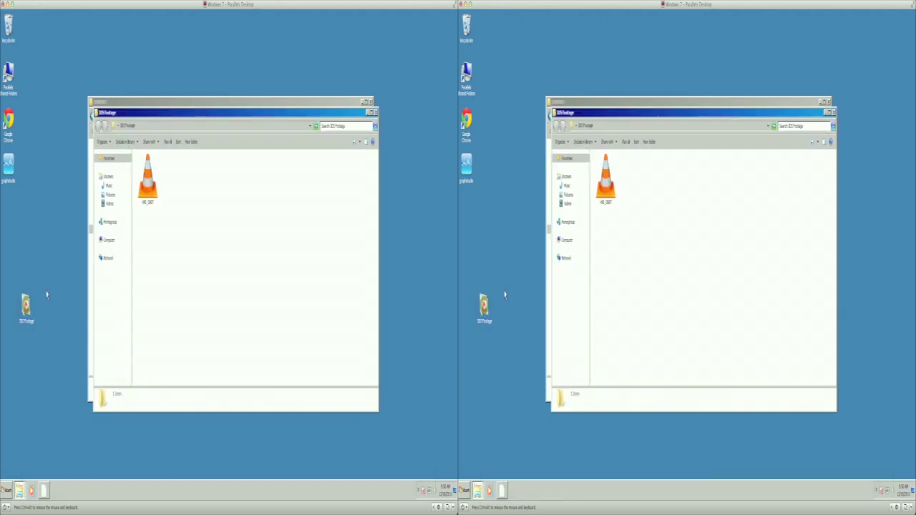
pyautogui.click(151, 184)
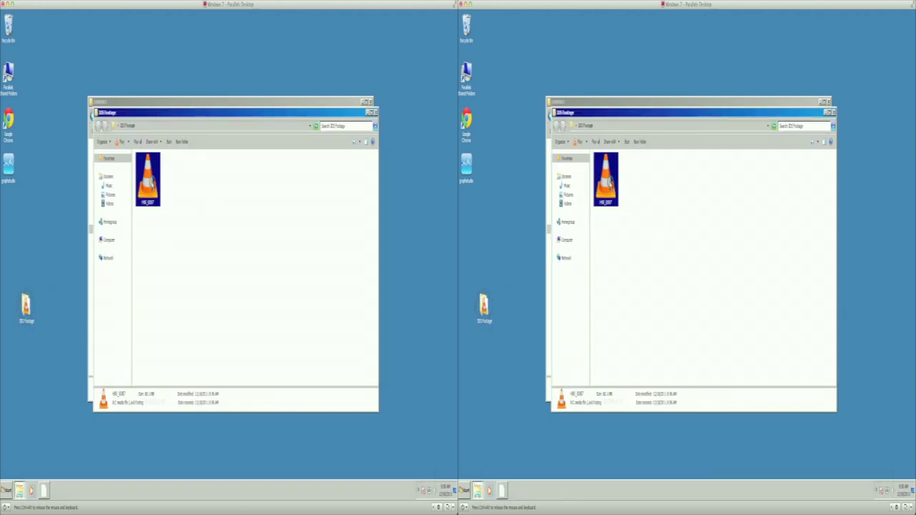
pyautogui.doubleClick(151, 183)
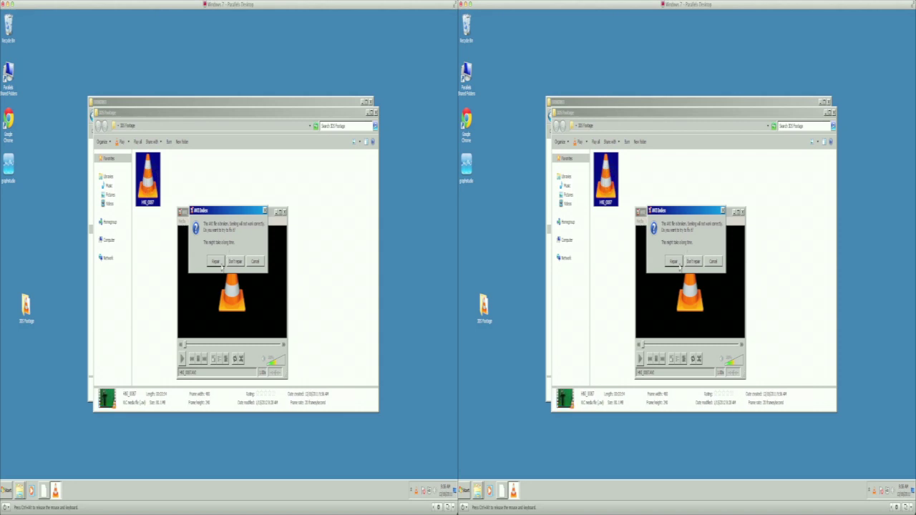
# Dismiss the AVI index warning, watch HMI_0087 in VLC, then close VLC
pyautogui.click(236, 262)
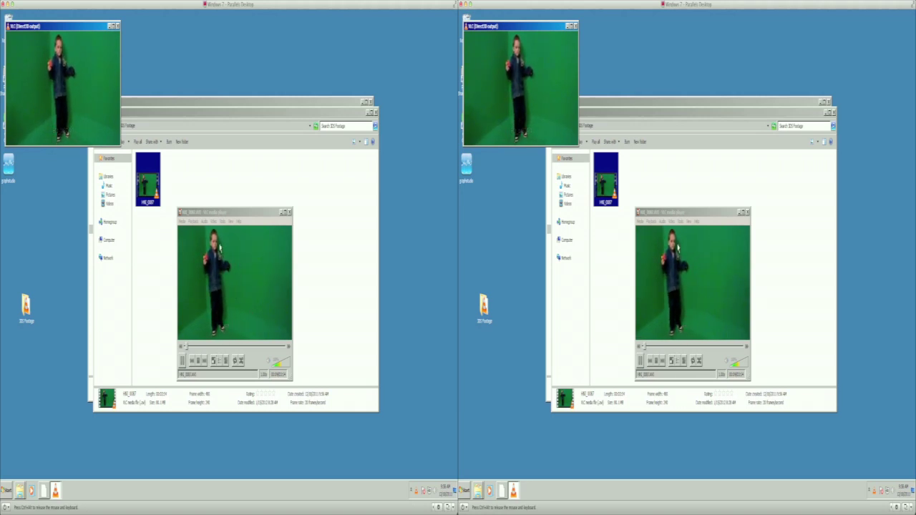
pyautogui.click(117, 27)
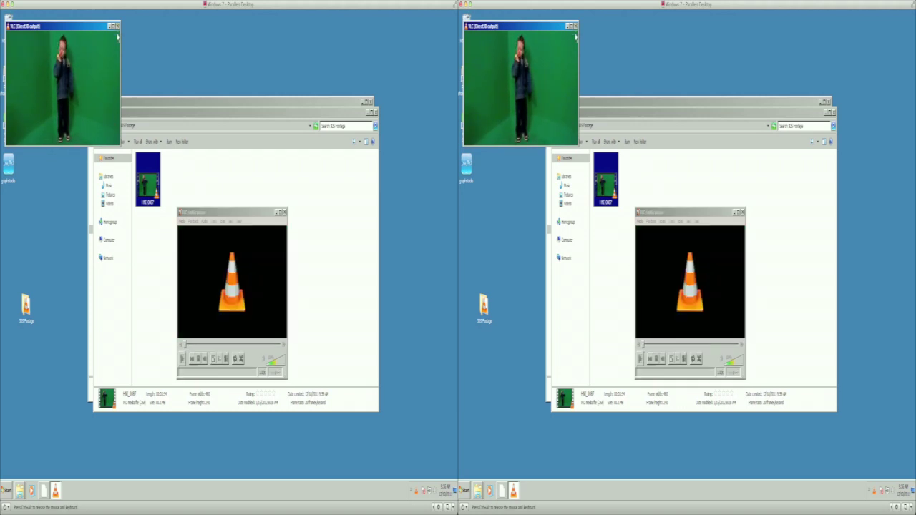
pyautogui.click(284, 212)
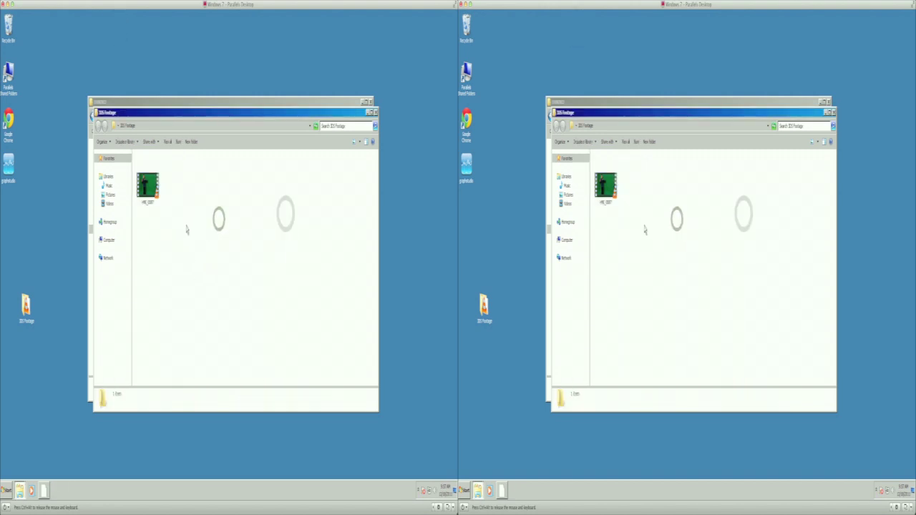
# Launch GraphStudio and open HMI_0087.AVI from 3DS Footage with Files of type set to All files
pyautogui.click(153, 192)
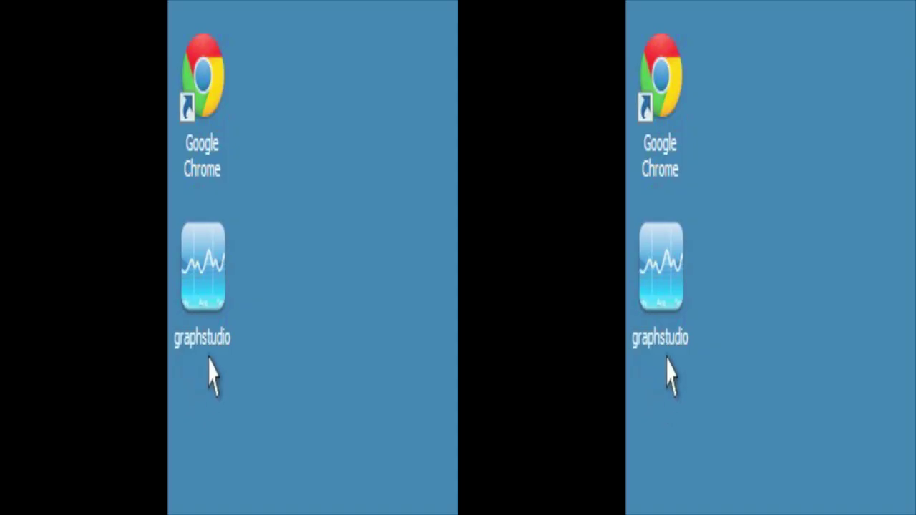
pyautogui.doubleClick(205, 277)
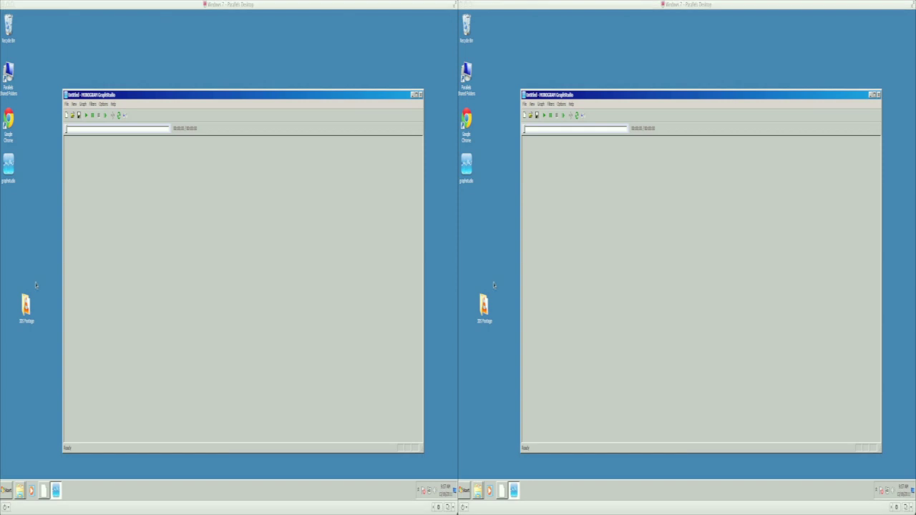
pyautogui.click(72, 116)
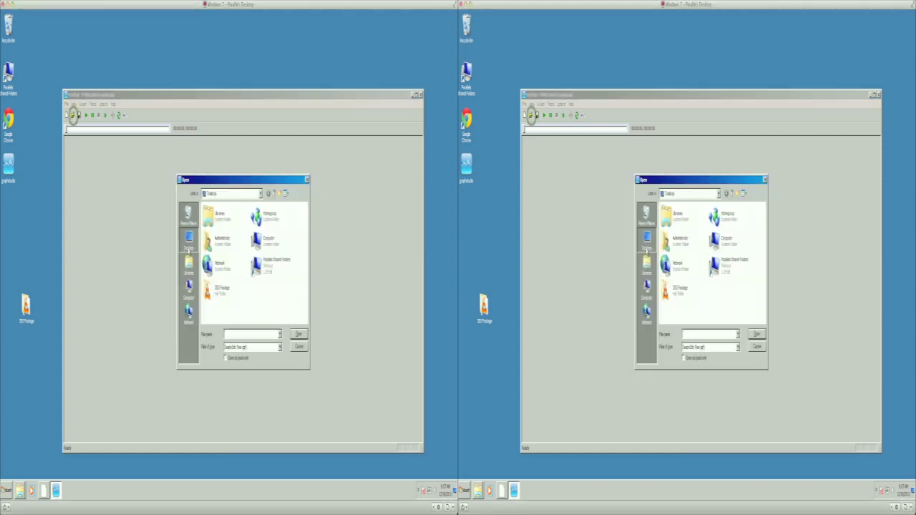
pyautogui.doubleClick(223, 292)
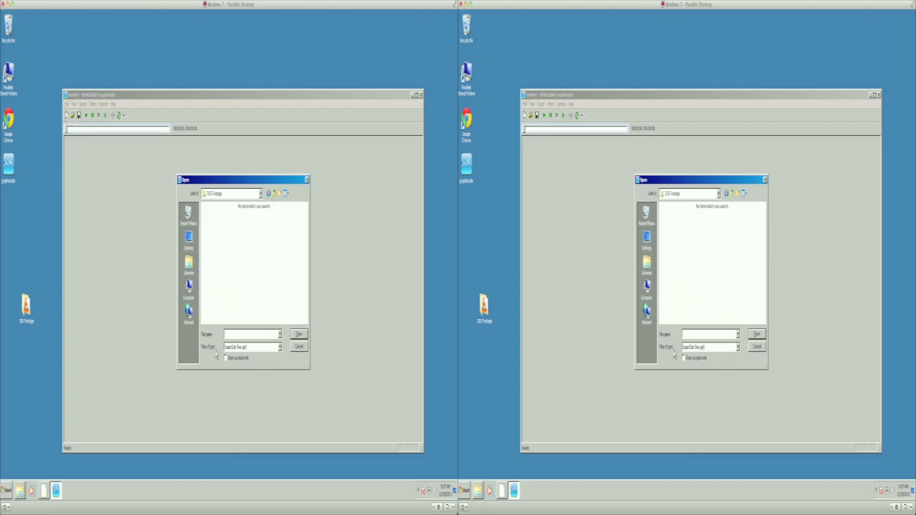
pyautogui.click(252, 347)
pyautogui.click(250, 378)
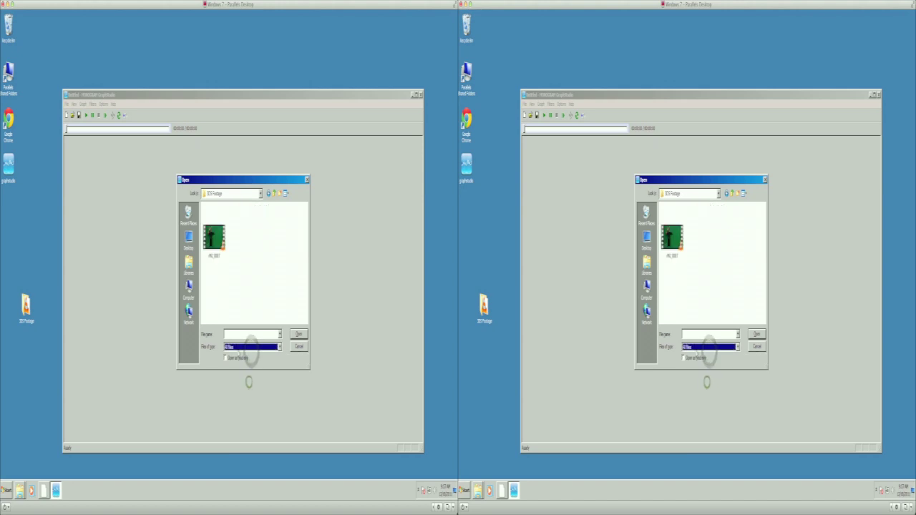
pyautogui.doubleClick(215, 239)
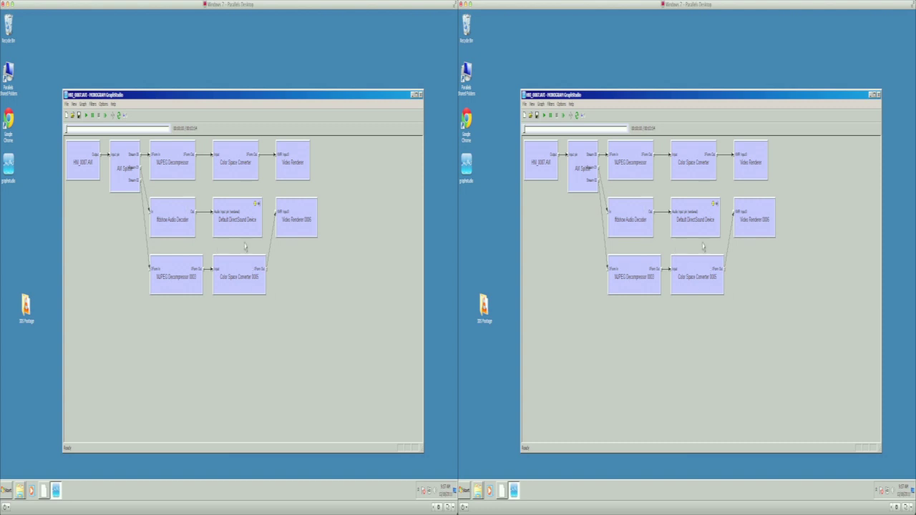
# Delete the decoder, converter and renderer filters and insert AVI Mux filters into the graph
pyautogui.moveTo(315, 338); pyautogui.dragTo(176, 178)
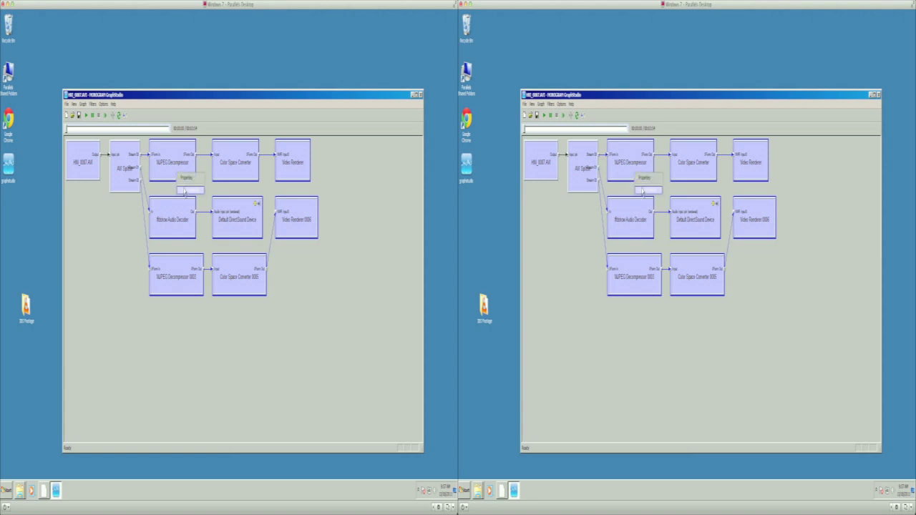
pyautogui.click(184, 191)
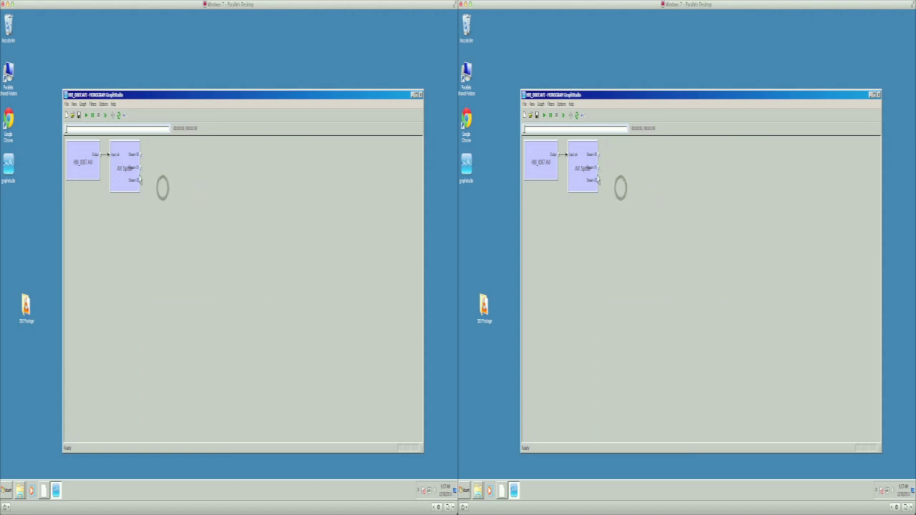
pyautogui.click(93, 105)
pyautogui.click(105, 105)
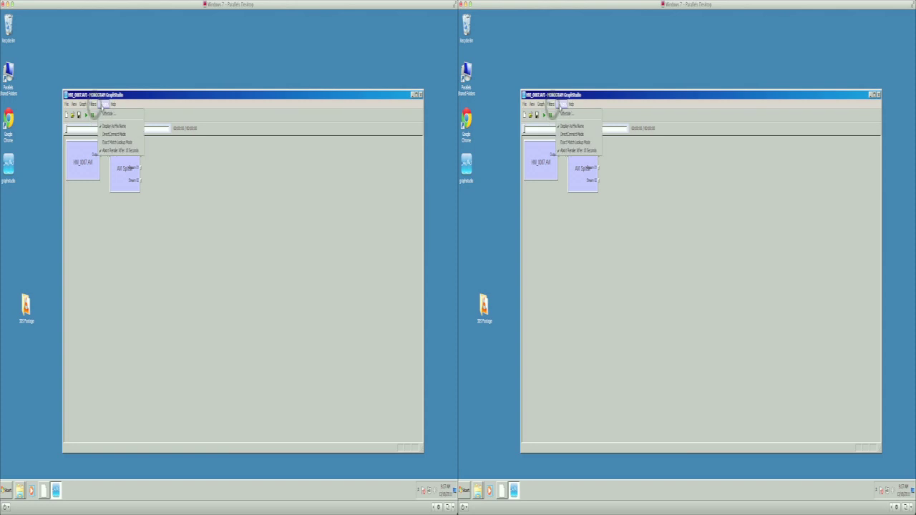
pyautogui.click(105, 105)
pyautogui.click(83, 104)
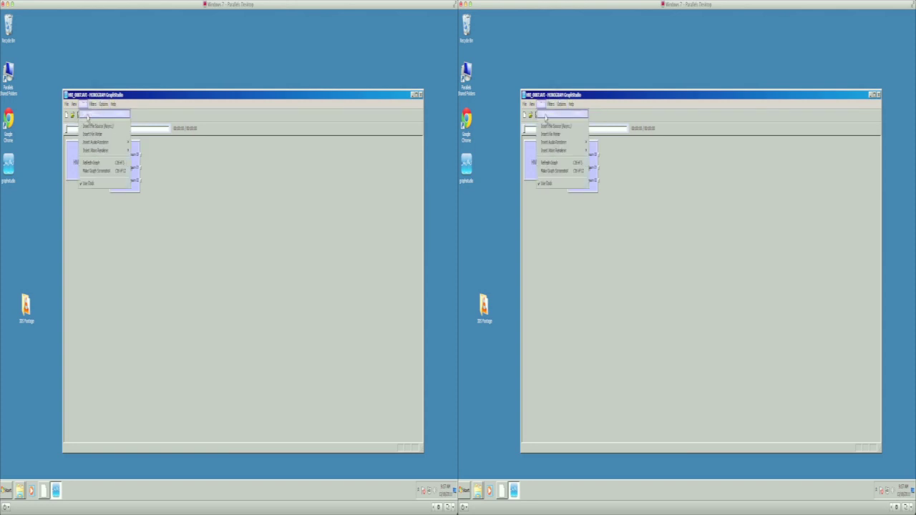
pyautogui.click(88, 115)
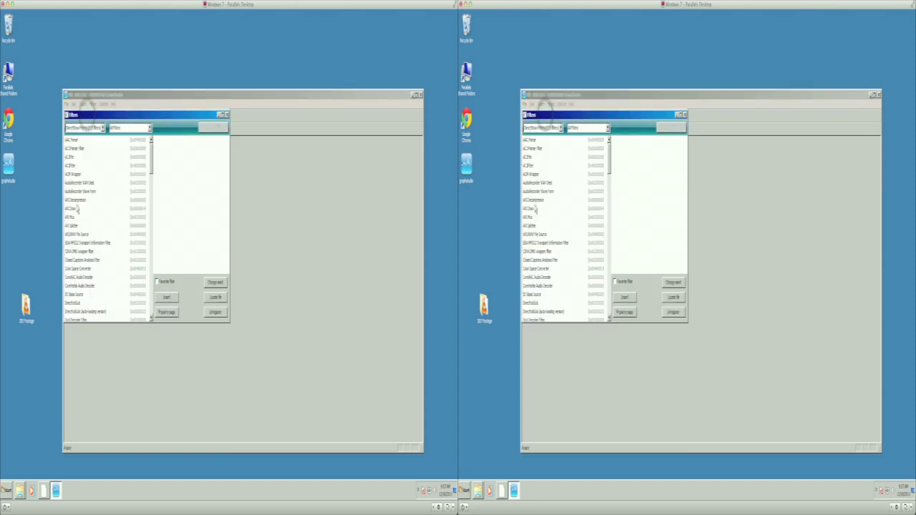
pyautogui.click(72, 218)
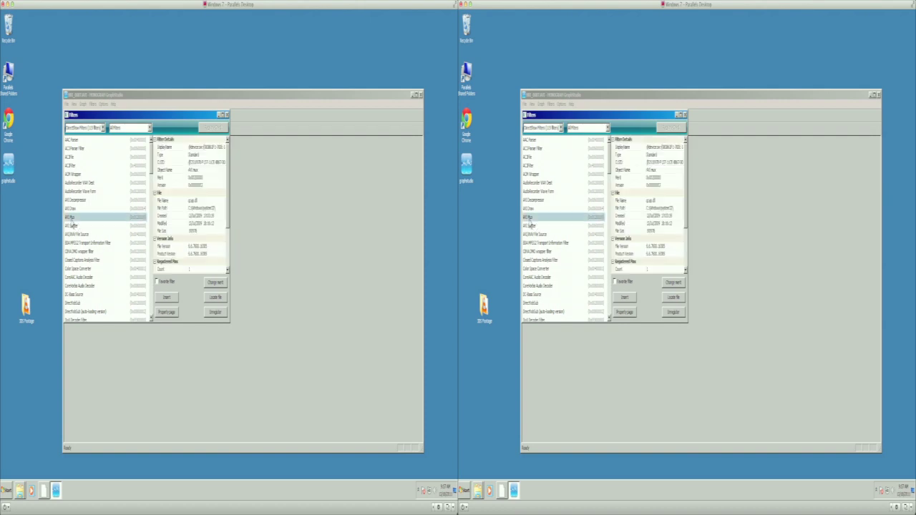
pyautogui.click(167, 298)
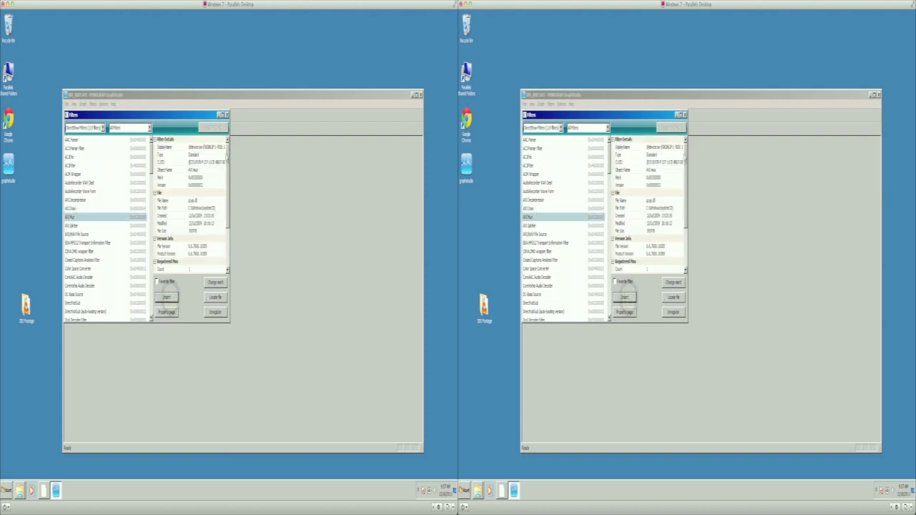
pyautogui.click(226, 114)
# Wire the first stream and Stream 01 to AVI Mux 0000, and Stream 02 to the second AVI Mux
pyautogui.moveTo(84, 163); pyautogui.dragTo(172, 164)
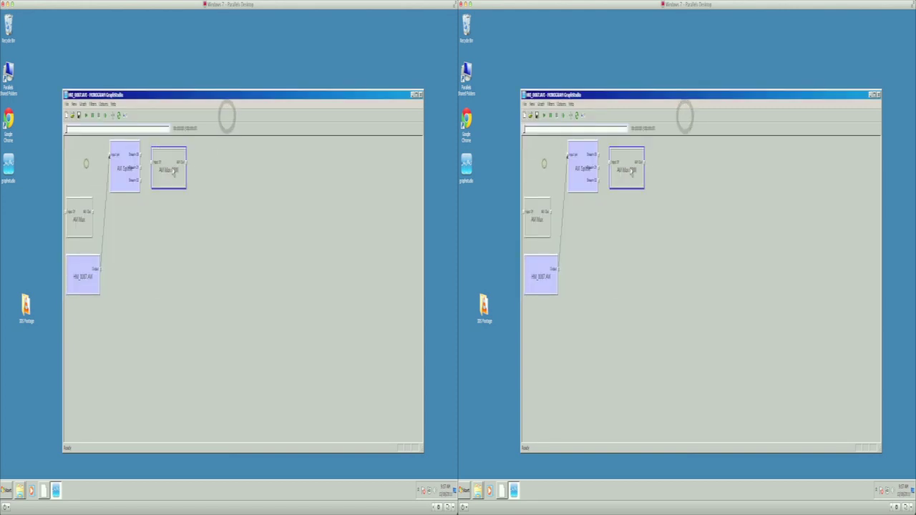
pyautogui.click(143, 162)
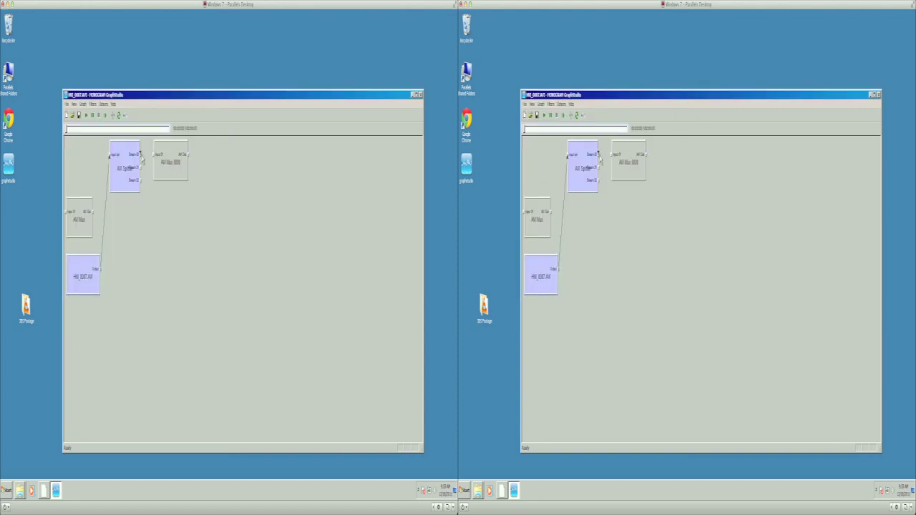
pyautogui.moveTo(141, 155); pyautogui.dragTo(151, 155)
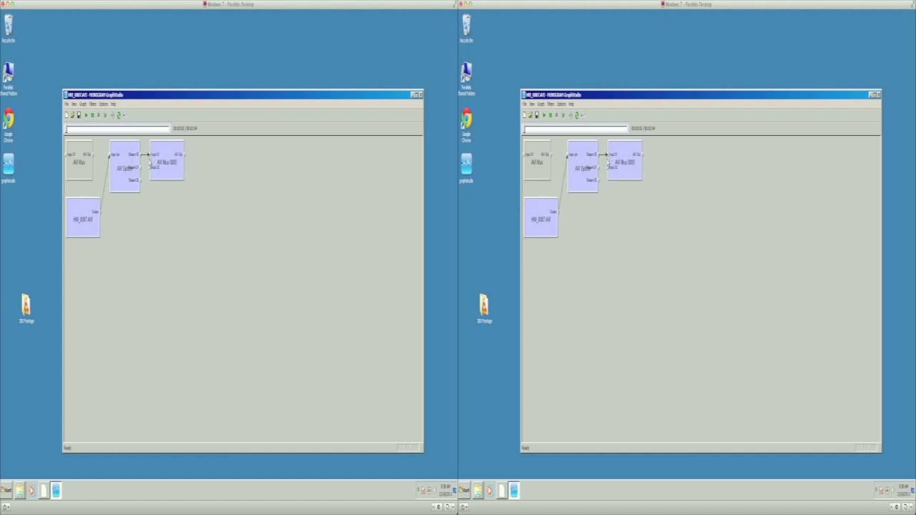
pyautogui.moveTo(83, 170); pyautogui.dragTo(172, 222)
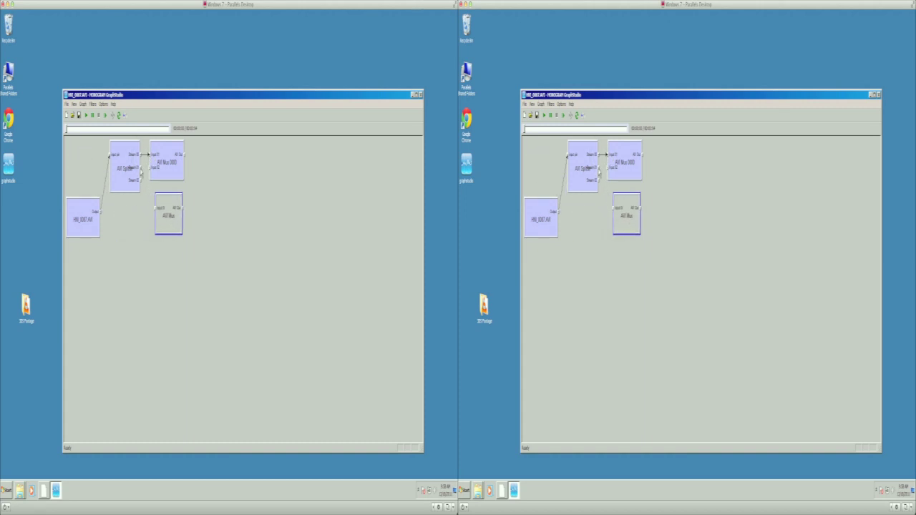
pyautogui.click(141, 170)
pyautogui.moveTo(141, 167); pyautogui.dragTo(151, 173)
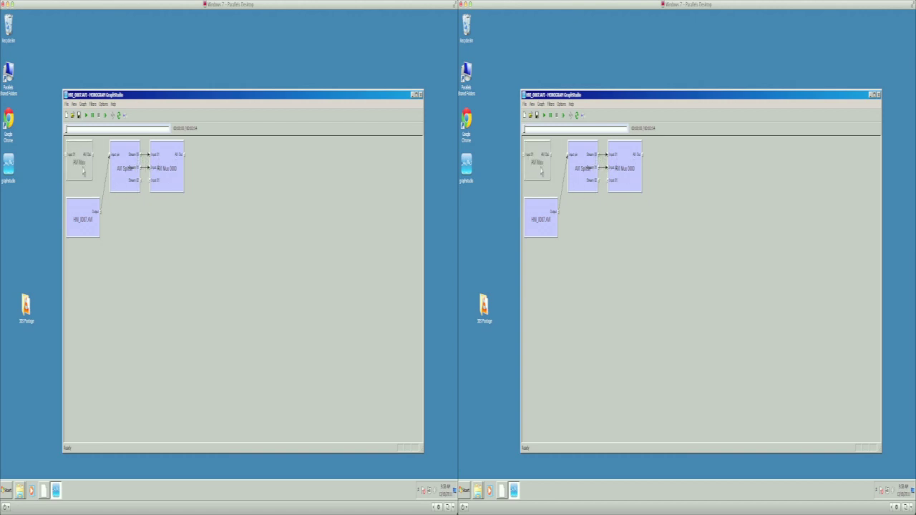
pyautogui.moveTo(83, 172); pyautogui.dragTo(176, 254)
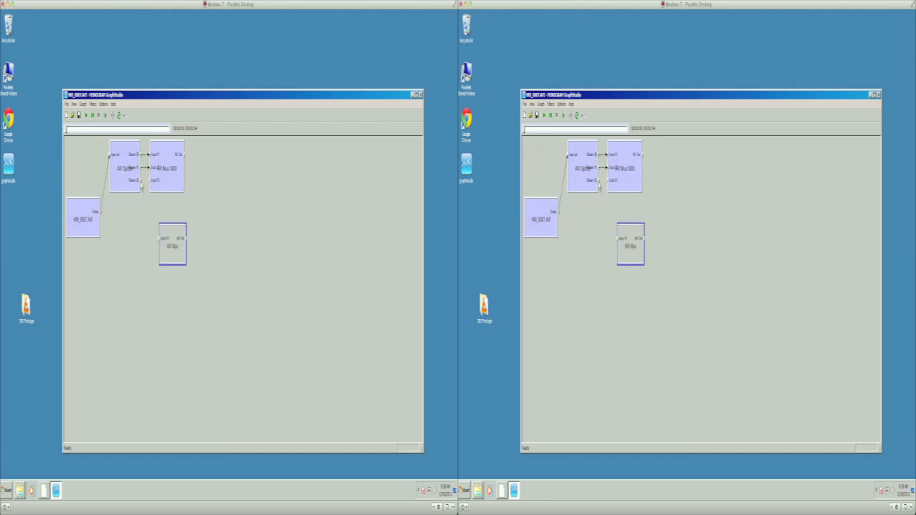
pyautogui.moveTo(141, 181); pyautogui.dragTo(159, 239)
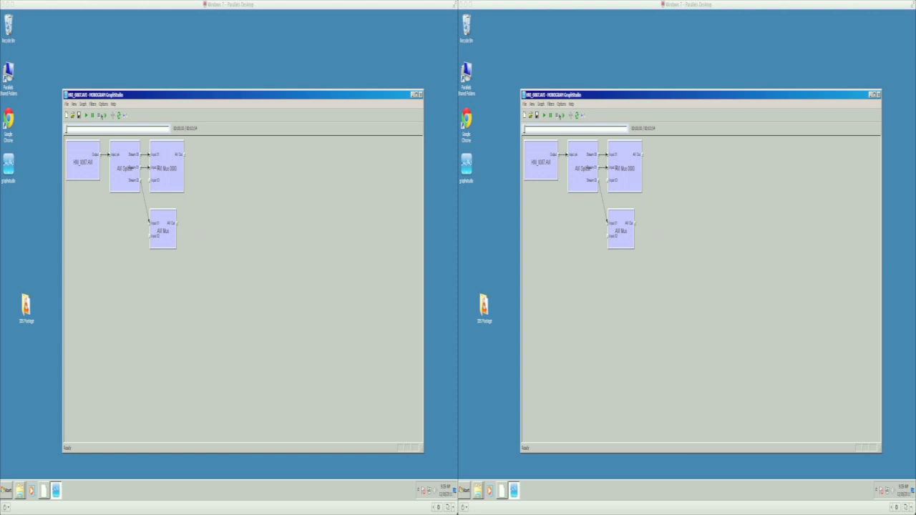
# Insert a File Writer that saves to left.avi
pyautogui.click(103, 104)
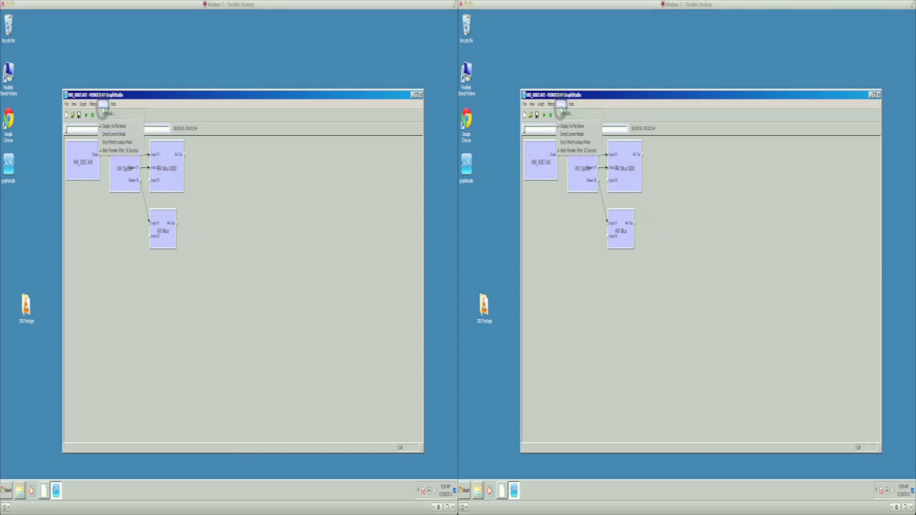
pyautogui.click(103, 105)
pyautogui.click(84, 105)
pyautogui.click(95, 134)
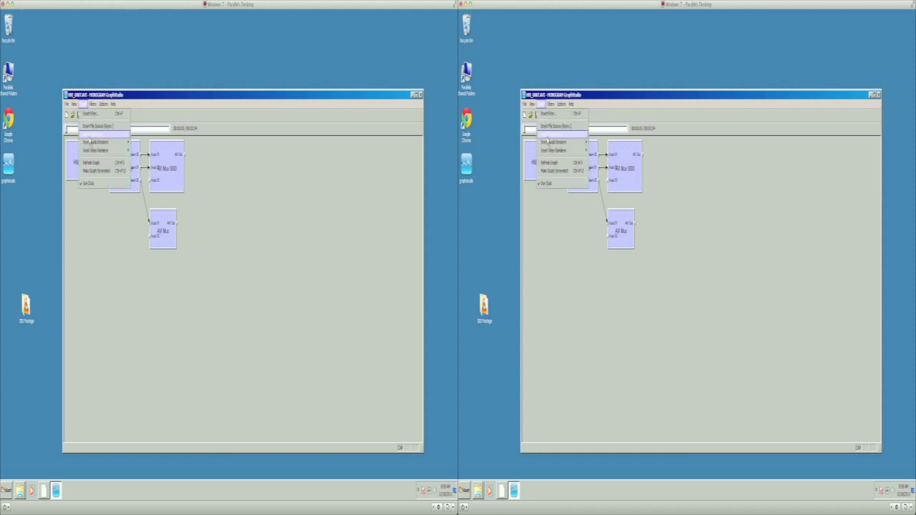
pyautogui.click(254, 268)
pyautogui.click(283, 269)
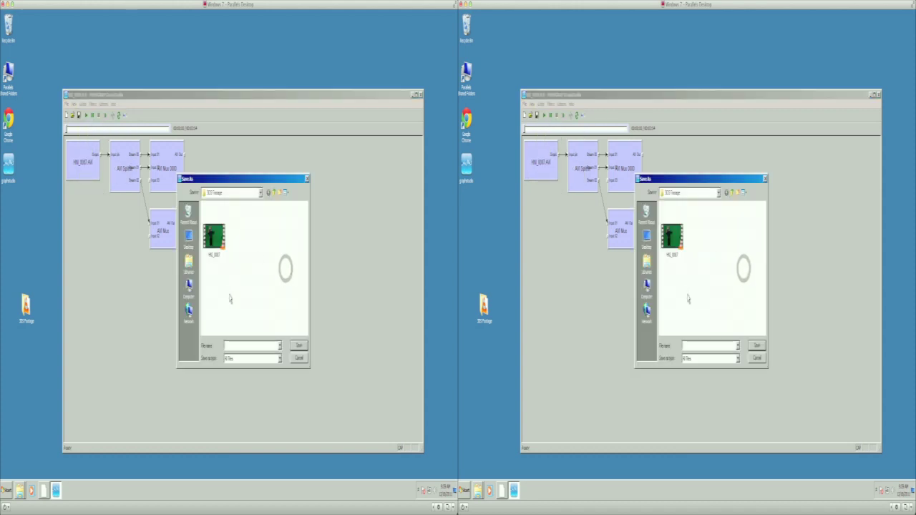
pyautogui.write('left.avi')
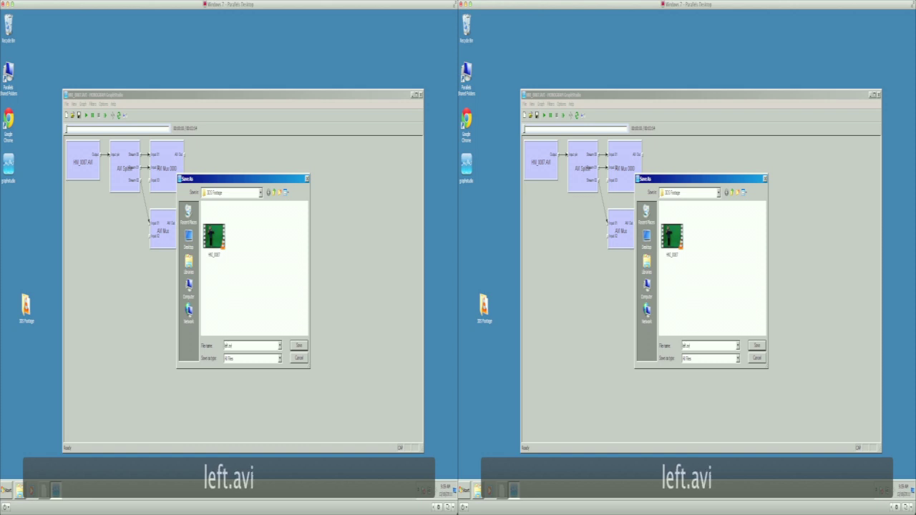
pyautogui.press('Return')
pyautogui.click(263, 305)
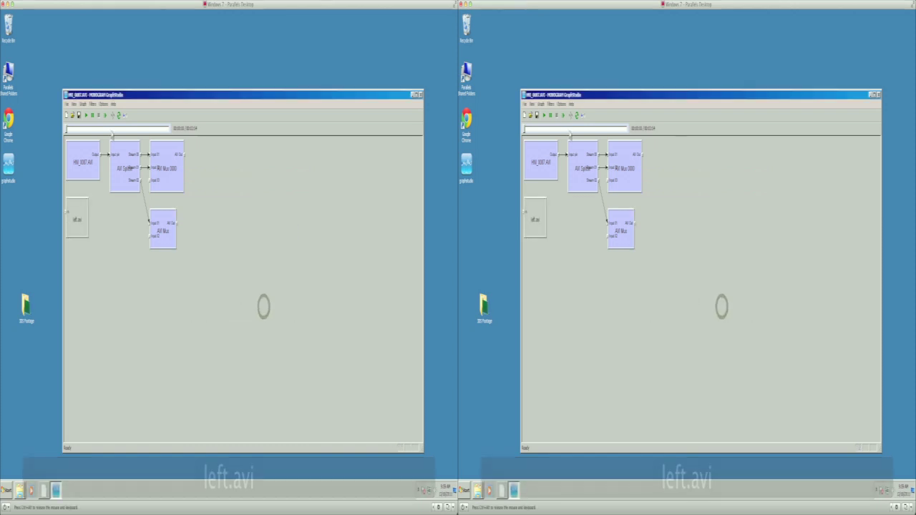
# Insert a second File Writer that saves to right.avi
pyautogui.click(83, 103)
pyautogui.click(95, 135)
pyautogui.click(283, 268)
pyautogui.write('right.')
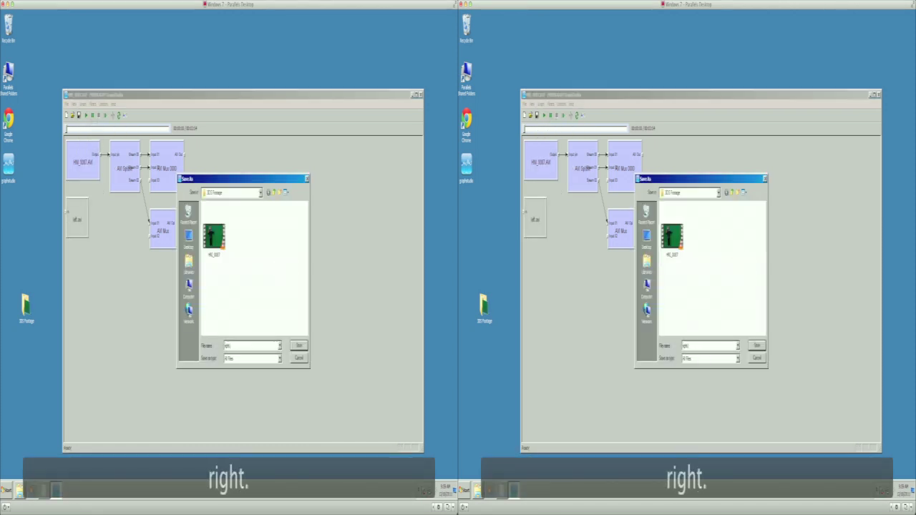
pyautogui.write('avi')
pyautogui.press('Return')
pyautogui.click(263, 305)
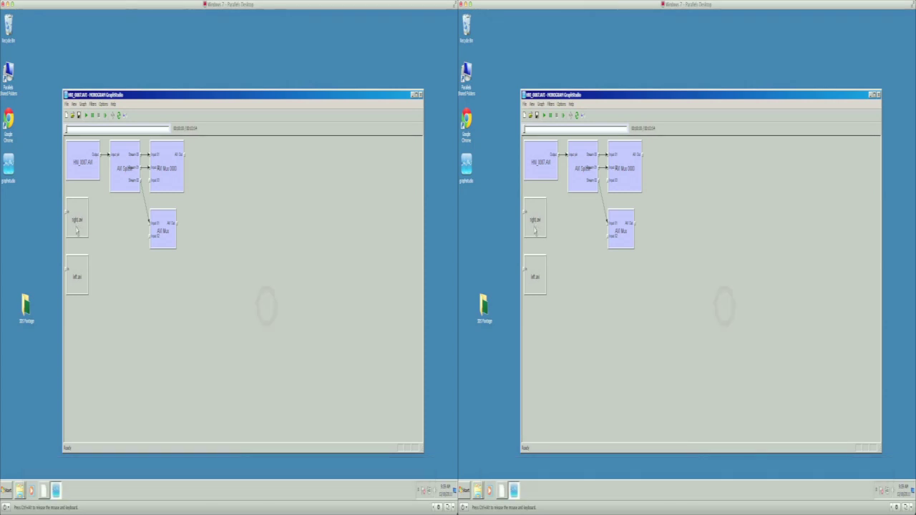
# Place the left.avi and right.avi writers beside the upper and lower AVI Mux filters, then open the 3D Footage folder
pyautogui.moveTo(79, 276); pyautogui.dragTo(204, 155)
pyautogui.click(186, 159)
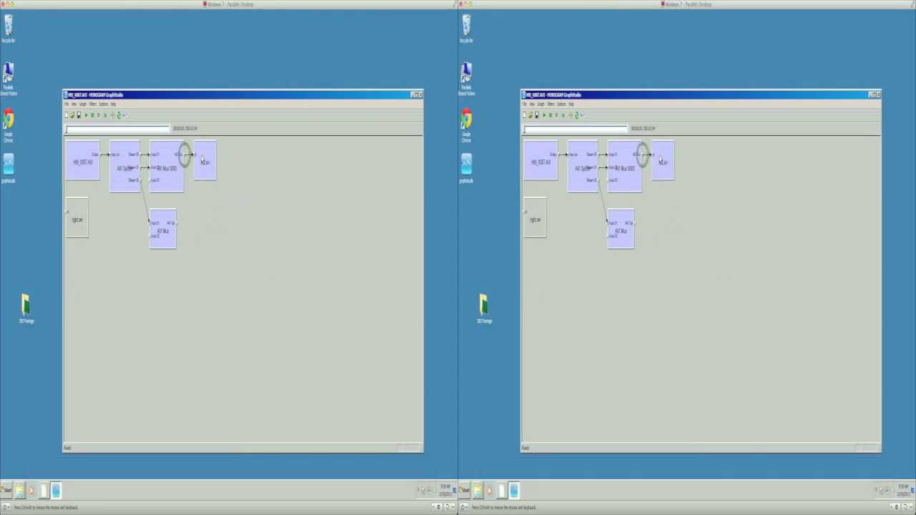
pyautogui.moveTo(77, 219); pyautogui.dragTo(199, 223)
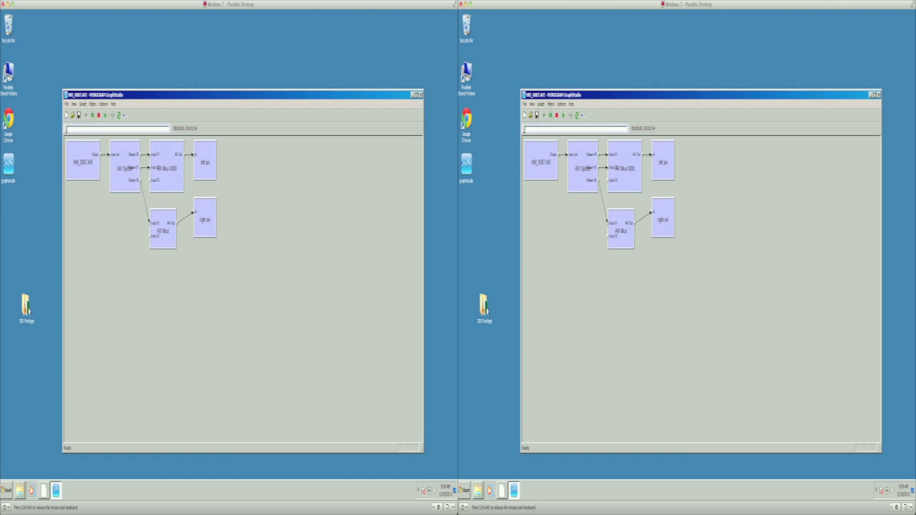
pyautogui.doubleClick(26, 306)
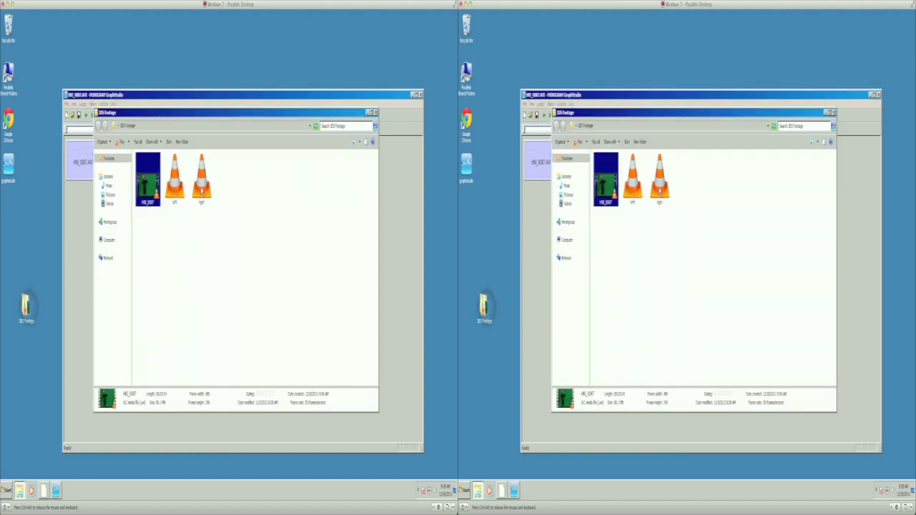
# Play left.avi from the 3D Footage folder to check it, then select right.avi
pyautogui.click(182, 189)
pyautogui.doubleClick(183, 188)
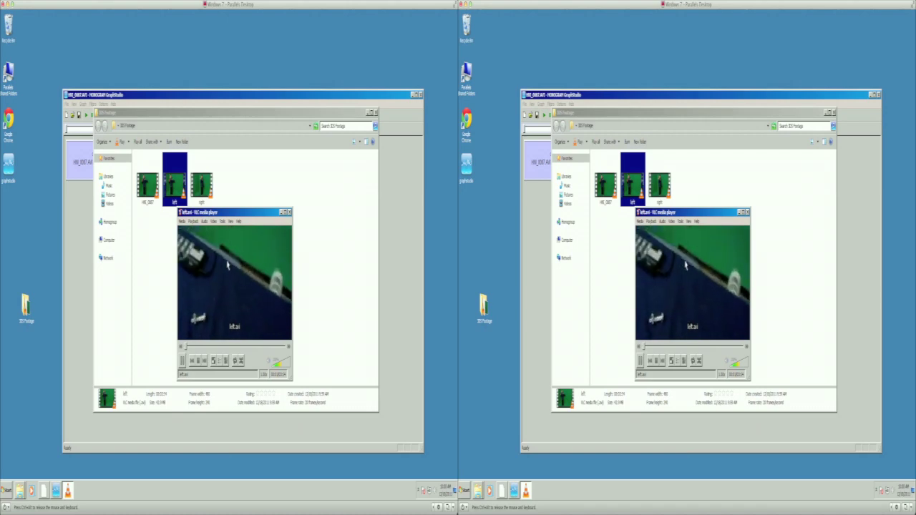
pyautogui.click(203, 184)
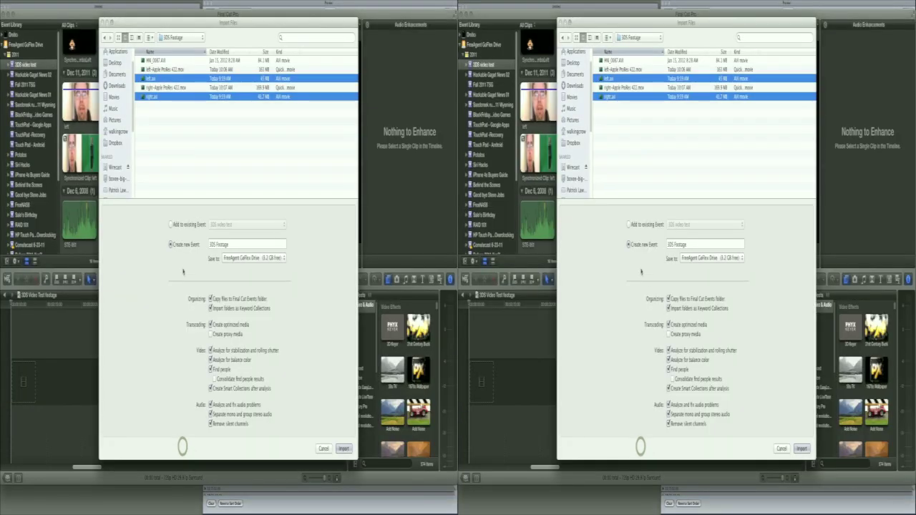
# Select both left and right ProRes 422 movies, uncheck Create optimized media, and import them
pyautogui.click(172, 70)
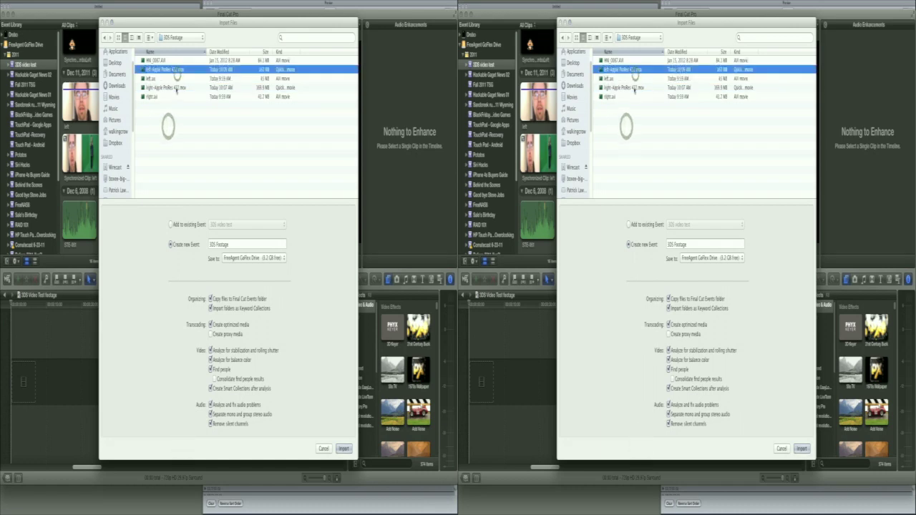
pyautogui.keyDown('super'); pyautogui.click(176, 87); pyautogui.keyUp('super')
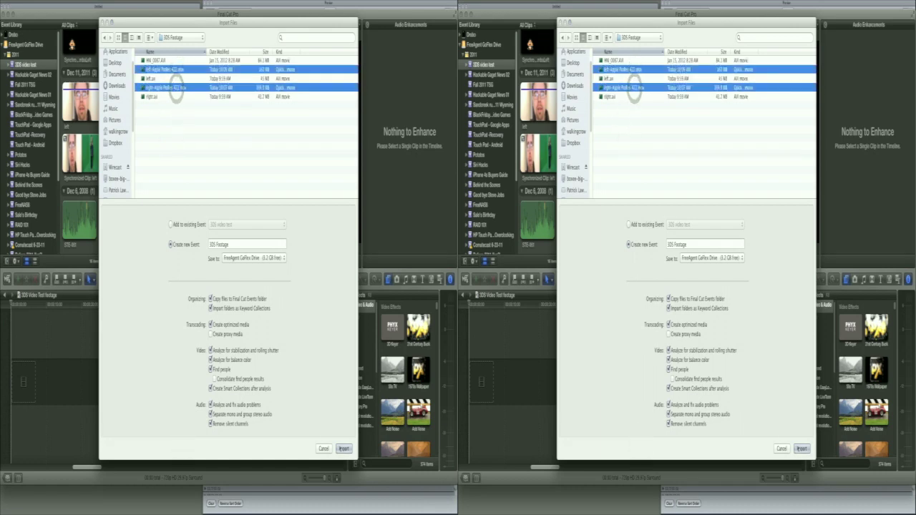
pyautogui.click(211, 325)
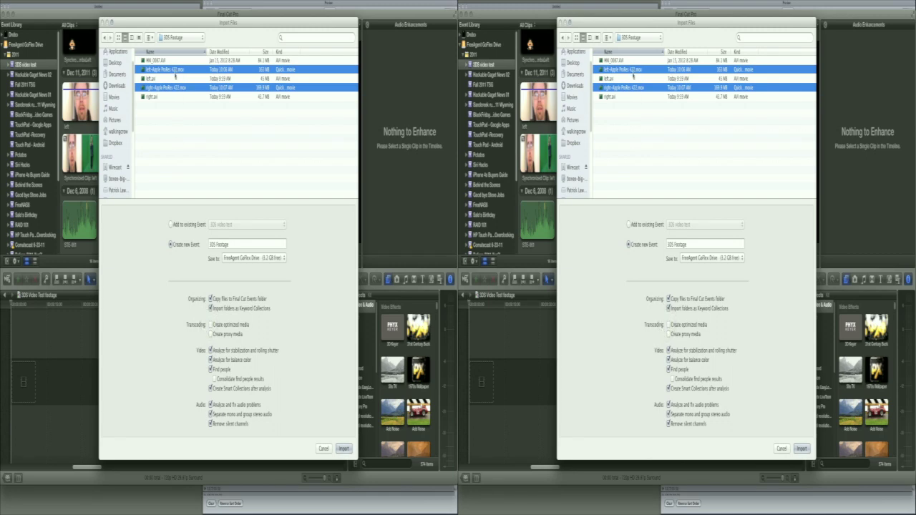
pyautogui.click(344, 448)
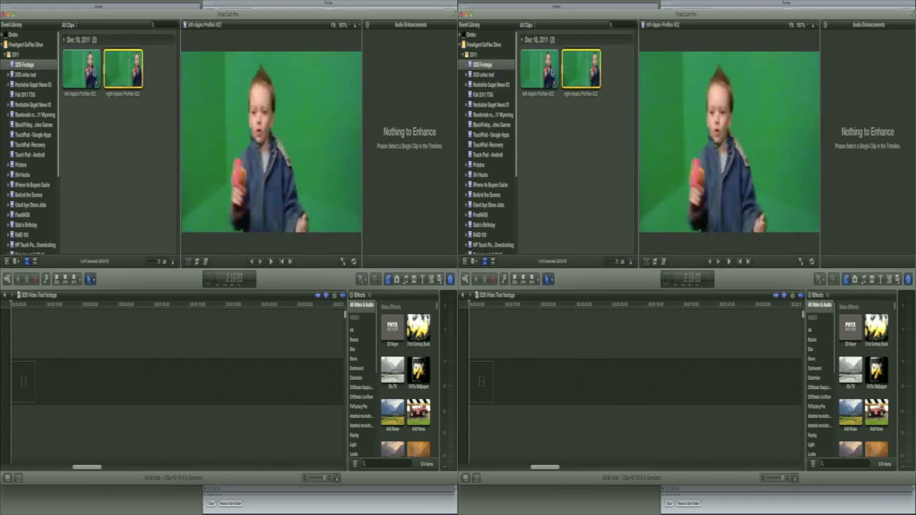
pyautogui.click(92, 121)
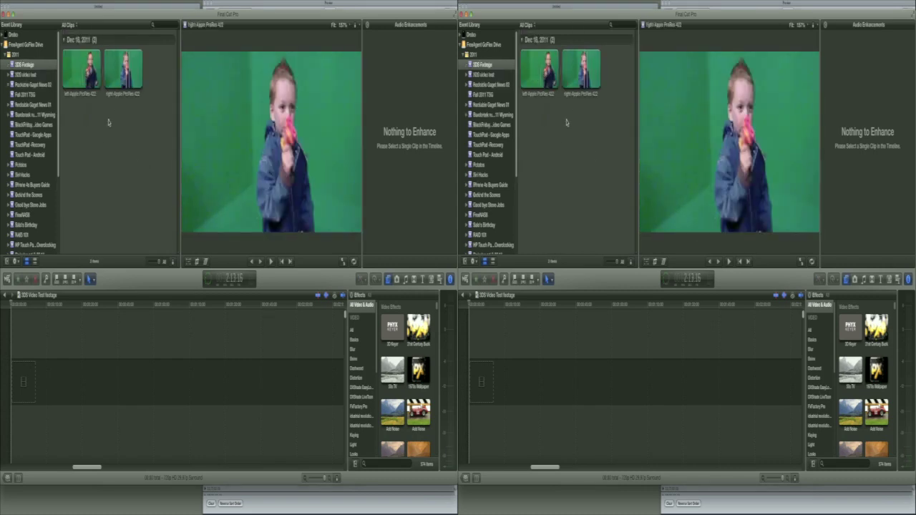
# Select the left and right clips, apply Synchronize Clips, and select the resulting Synchronized Clip
pyautogui.moveTo(145, 150); pyautogui.dragTo(84, 66)
pyautogui.rightClick(85, 68)
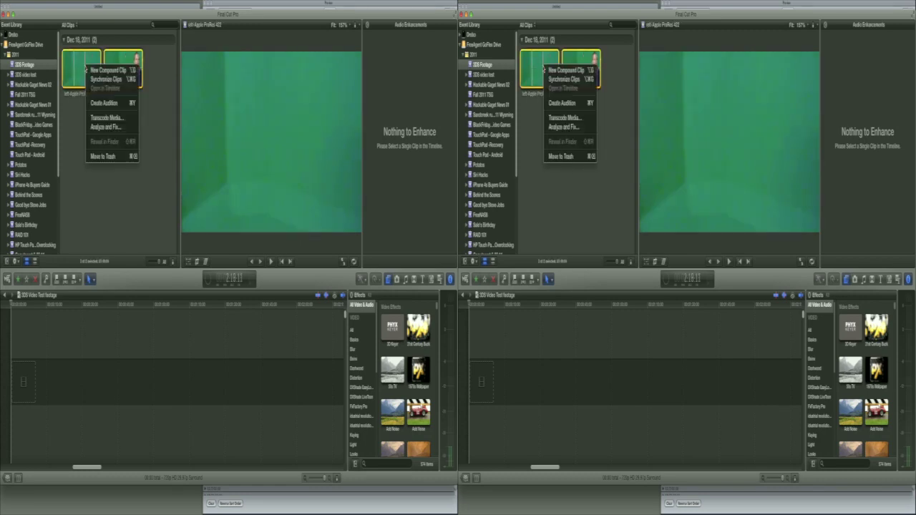
pyautogui.click(100, 81)
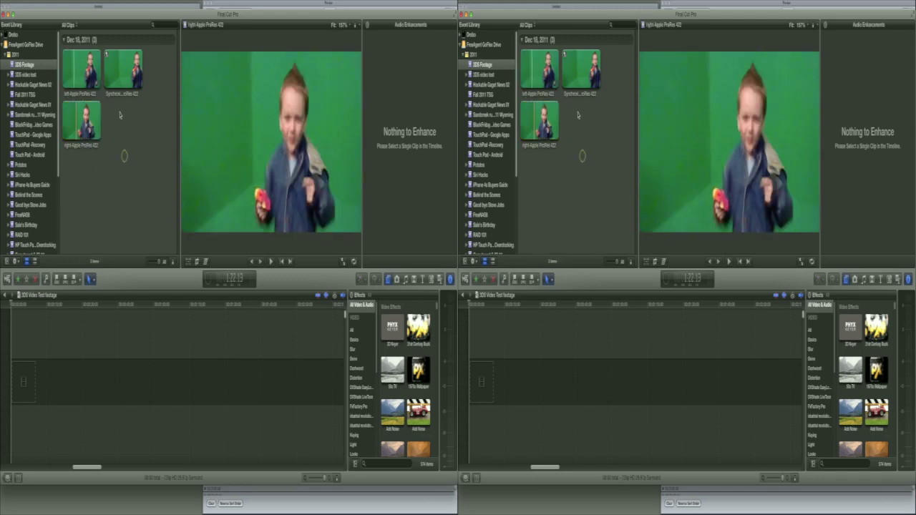
pyautogui.click(118, 69)
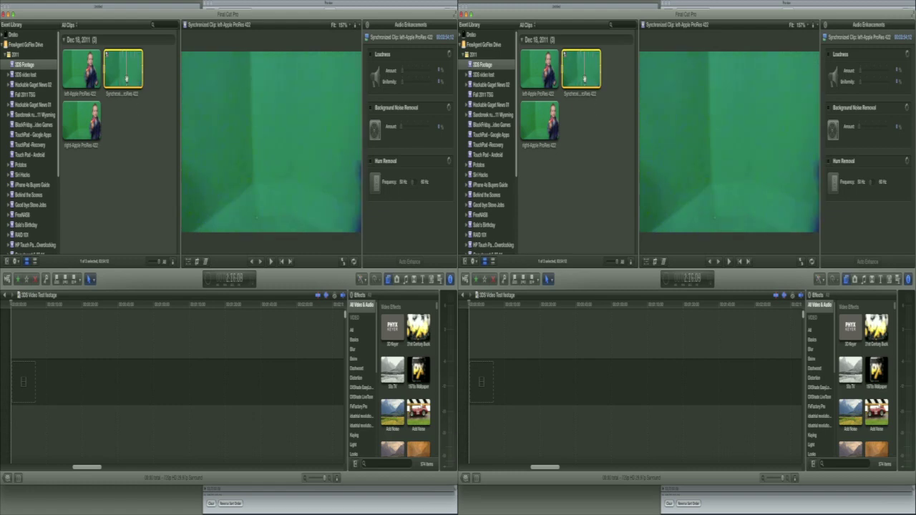
# Append the synchronized clip to the timeline, open it, and search Effects for '3D'
pyautogui.press('e')
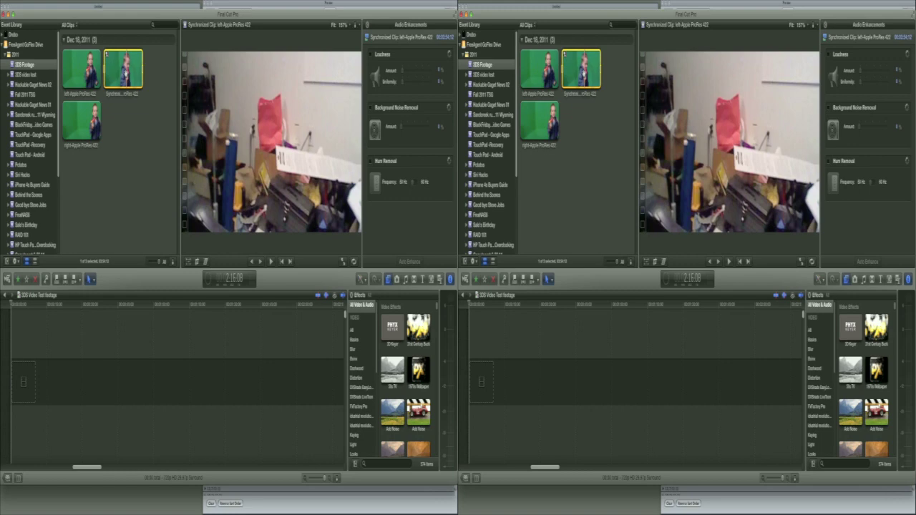
pyautogui.doubleClick(123, 69)
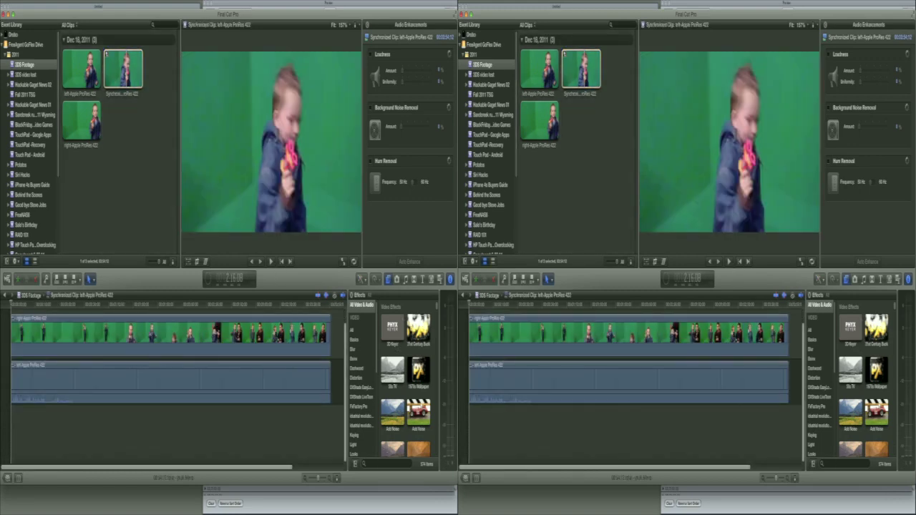
pyautogui.click(381, 464)
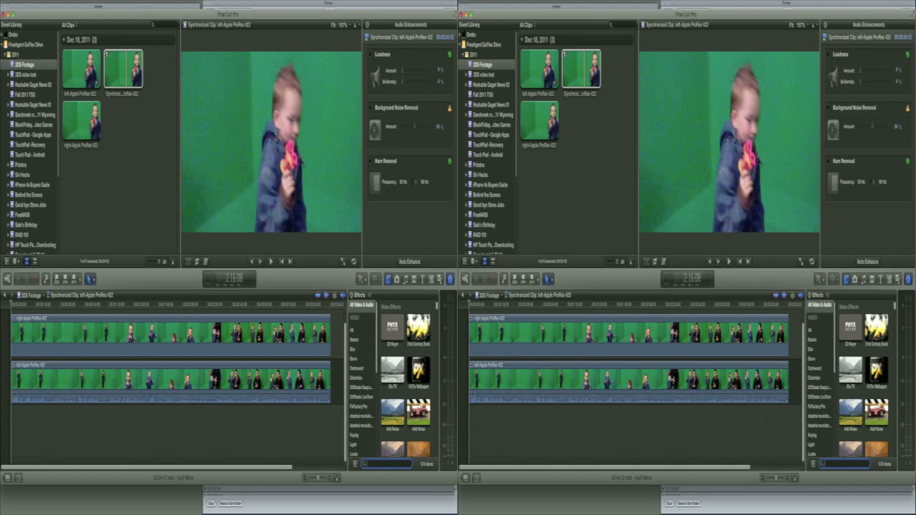
pyautogui.write('3cd')
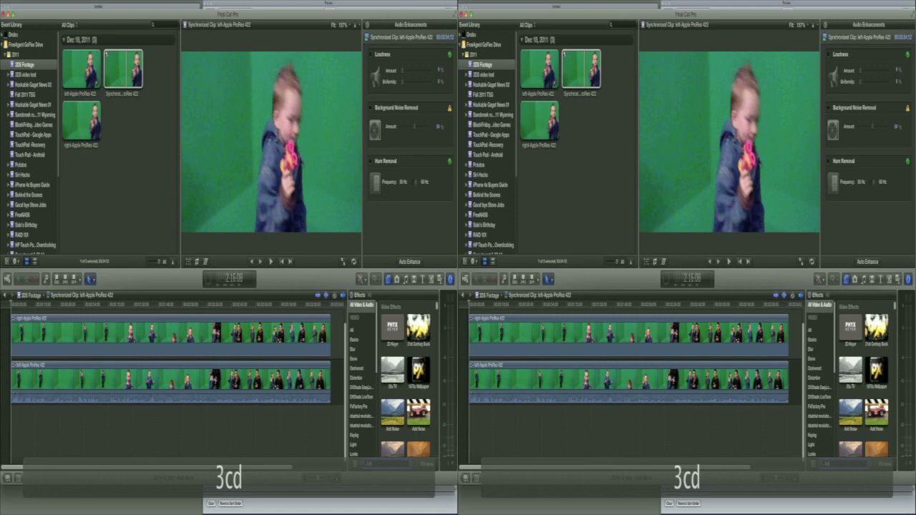
pyautogui.press('BackSpace')
pyautogui.press('BackSpace')
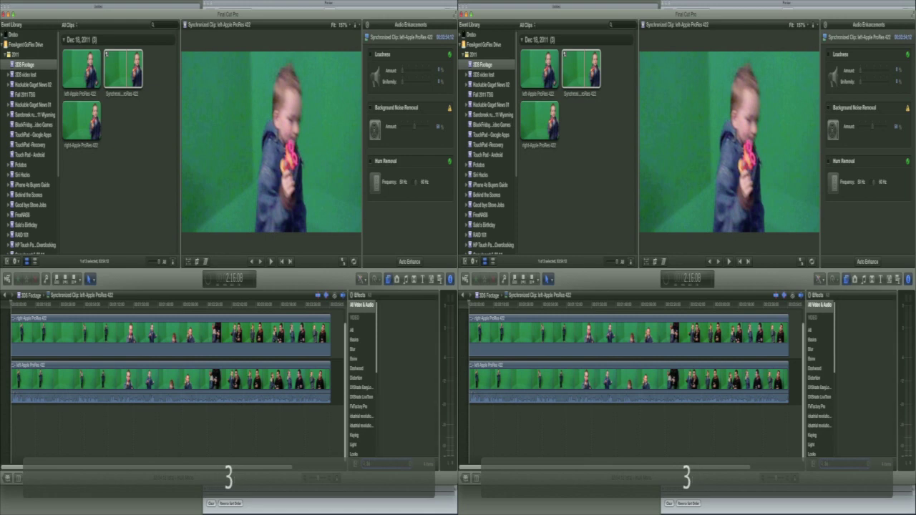
pyautogui.write('D')
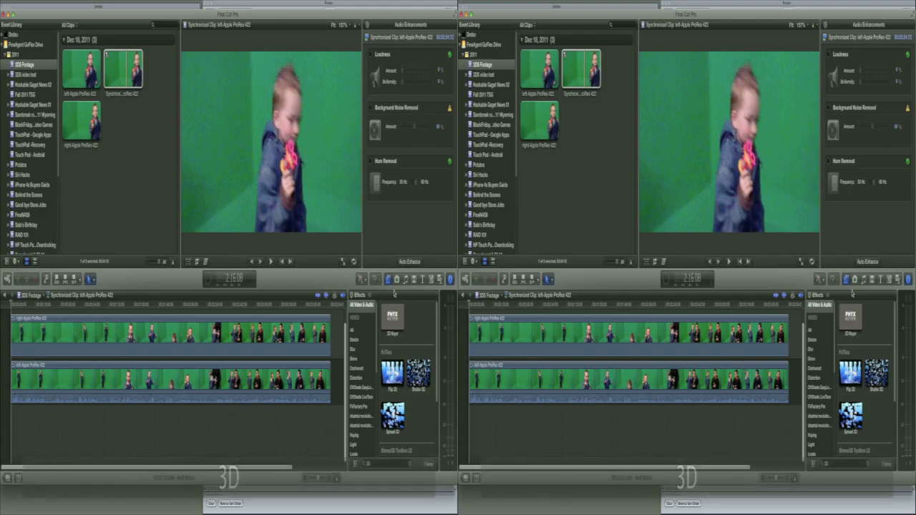
# Apply Left Nest to the lower left clip and Right Nest to the upper right clip, then play to preview
pyautogui.scroll(-3, 395, 393)
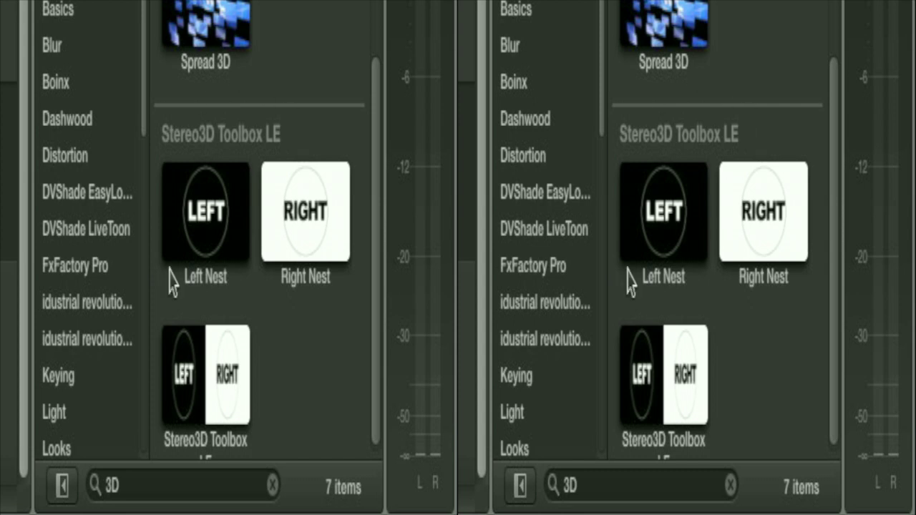
pyautogui.click(206, 218)
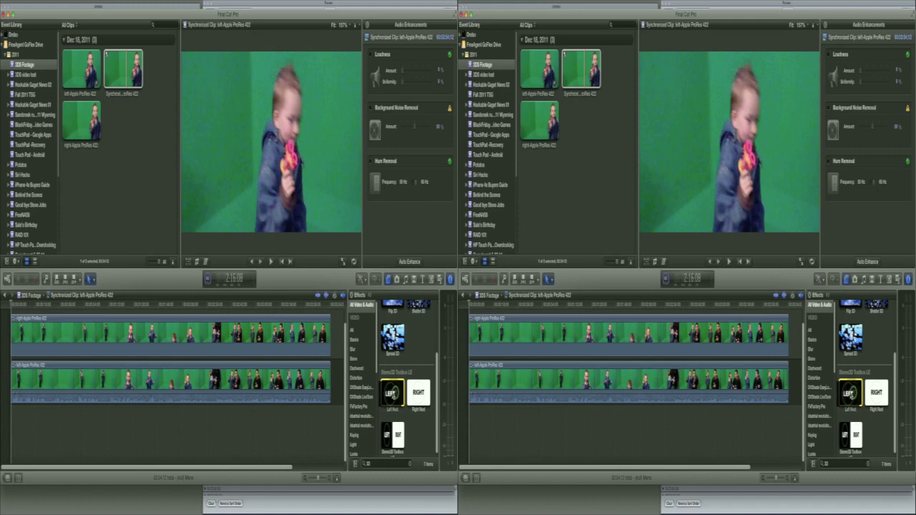
pyautogui.moveTo(392, 394); pyautogui.dragTo(287, 386)
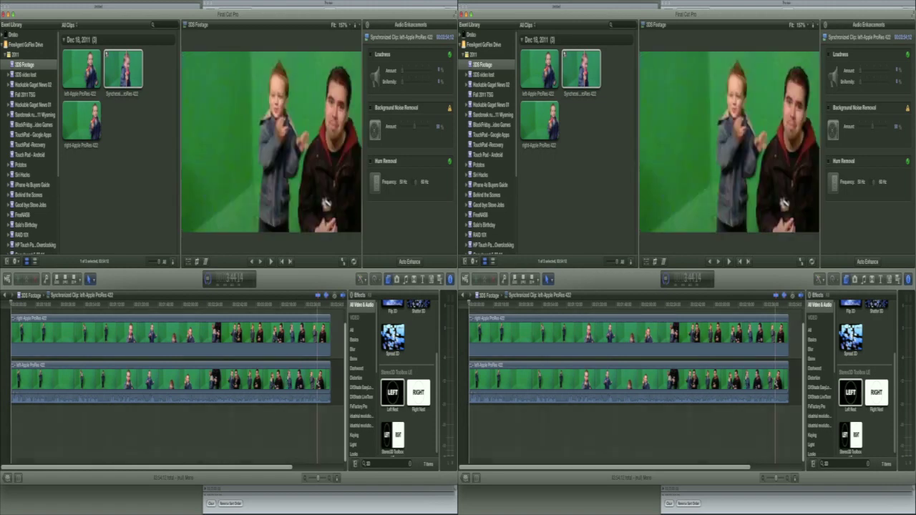
pyautogui.click(418, 392)
pyautogui.moveTo(418, 392); pyautogui.dragTo(251, 330)
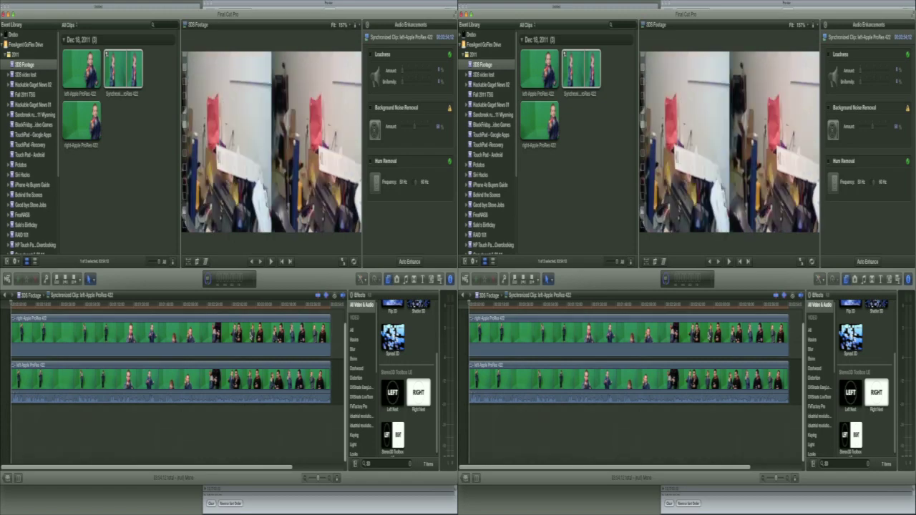
pyautogui.press('space')
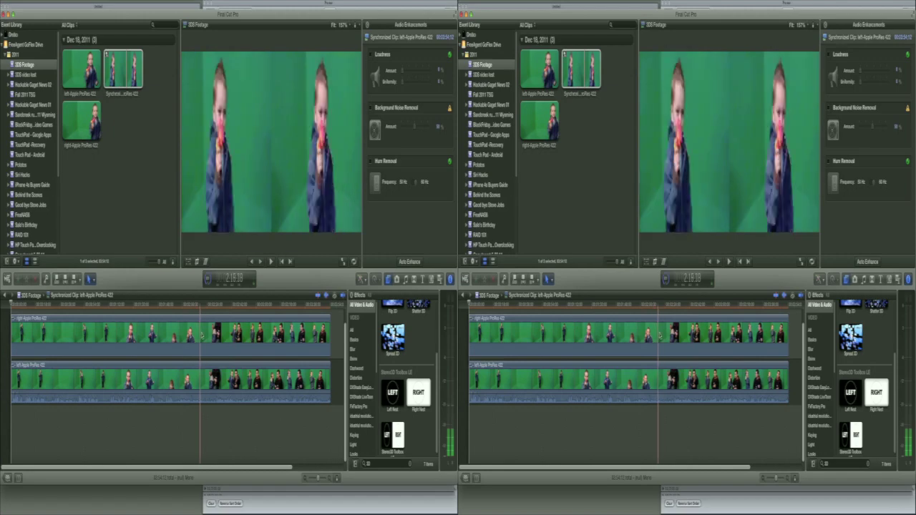
pyautogui.press('j')
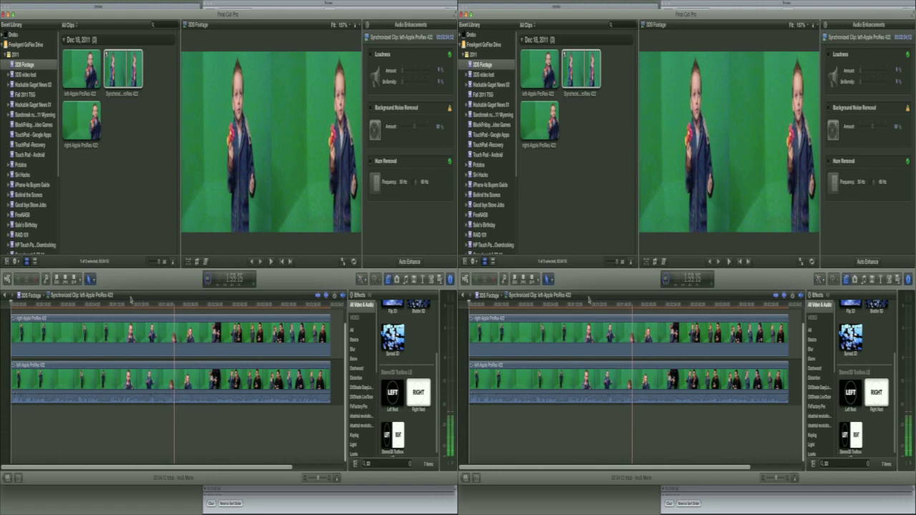
# Add the synchronized clip to the 3DS Video Test footage project timeline
pyautogui.click(6, 296)
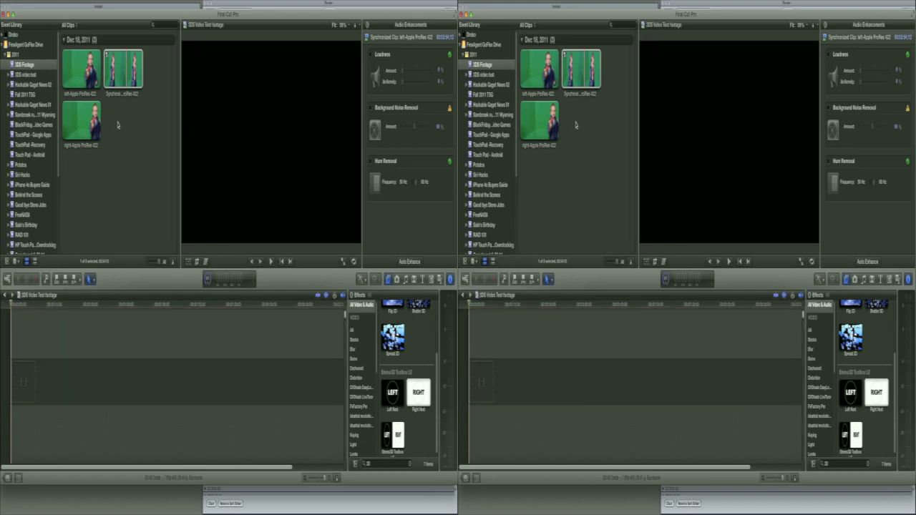
pyautogui.click(120, 78)
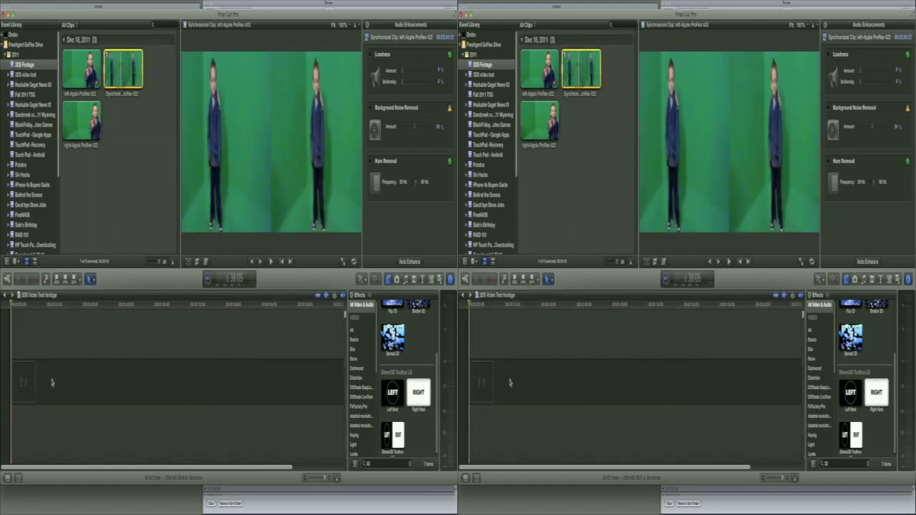
pyautogui.press('w')
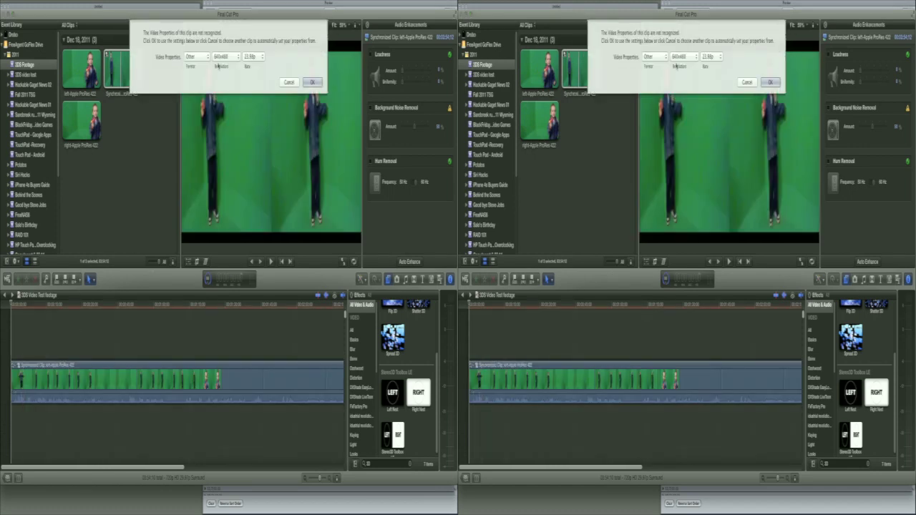
# Set the project's video format to 1080p HD (1920x1080), then select the clip partway through
pyautogui.click(203, 56)
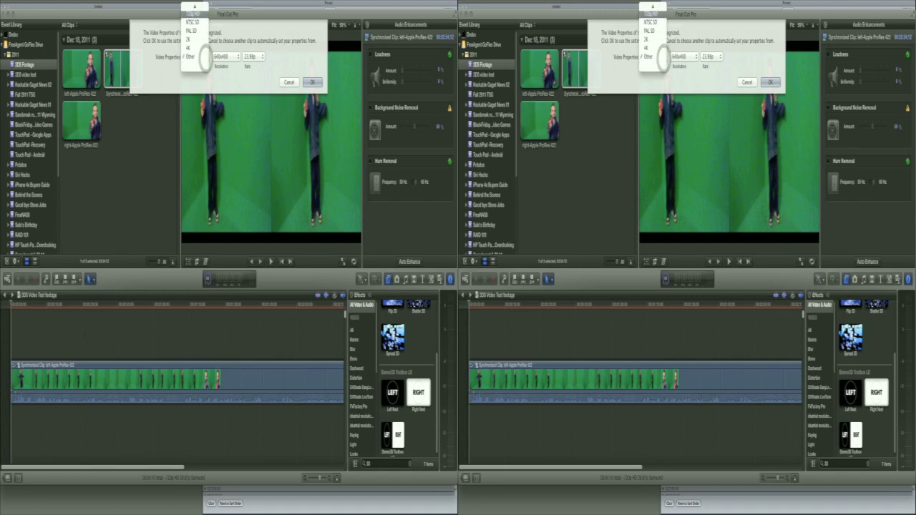
pyautogui.click(195, 13)
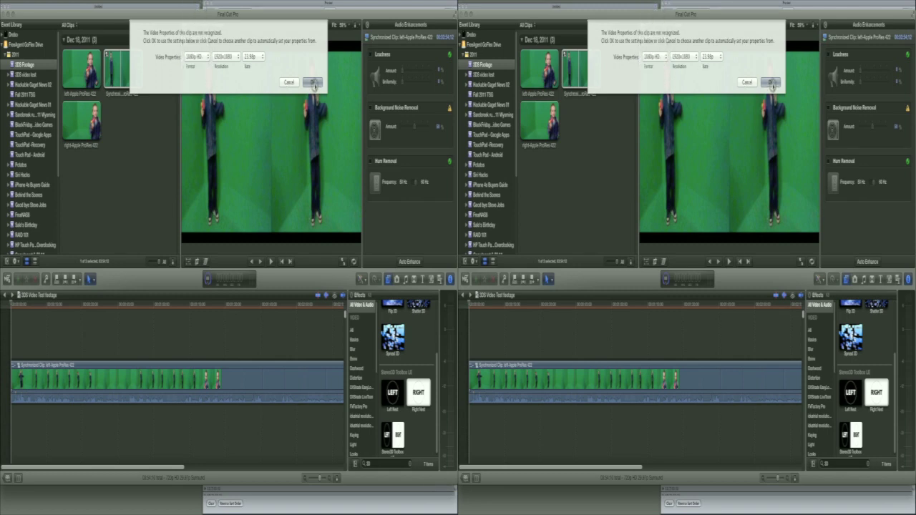
pyautogui.click(313, 83)
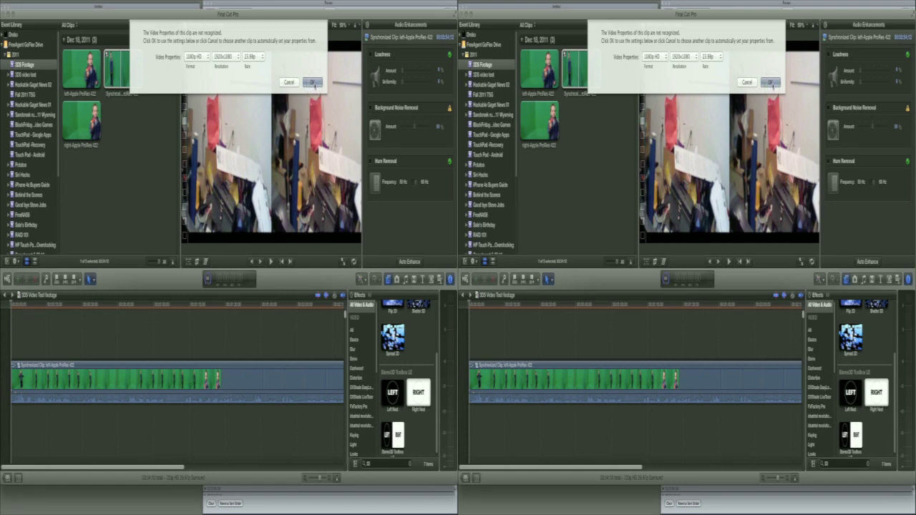
pyautogui.click(313, 83)
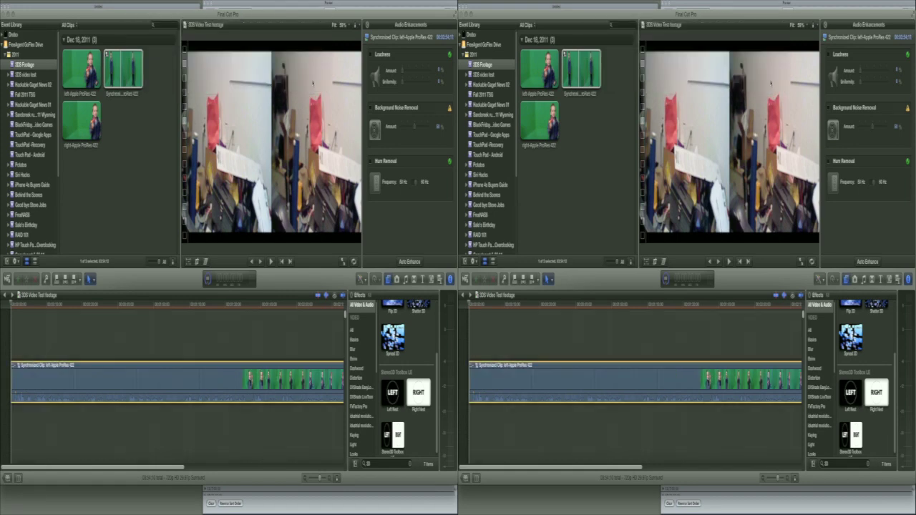
pyautogui.click(96, 304)
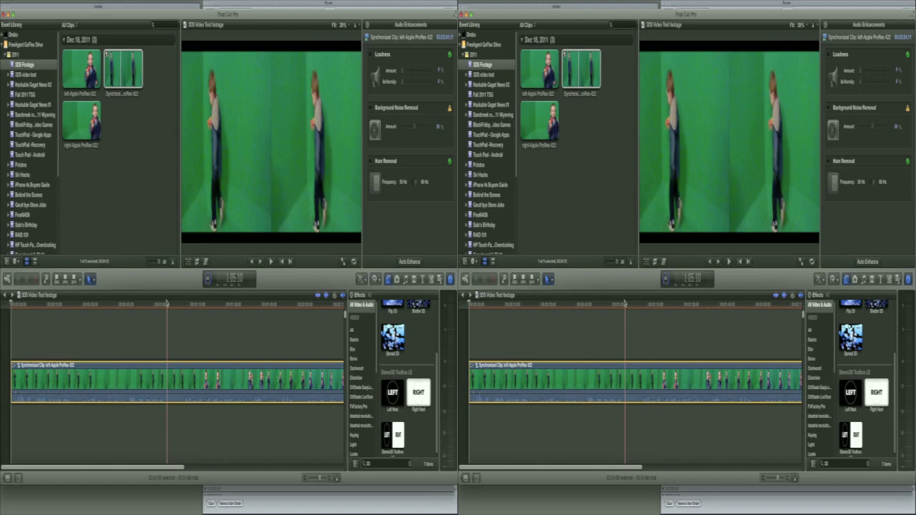
pyautogui.click(186, 333)
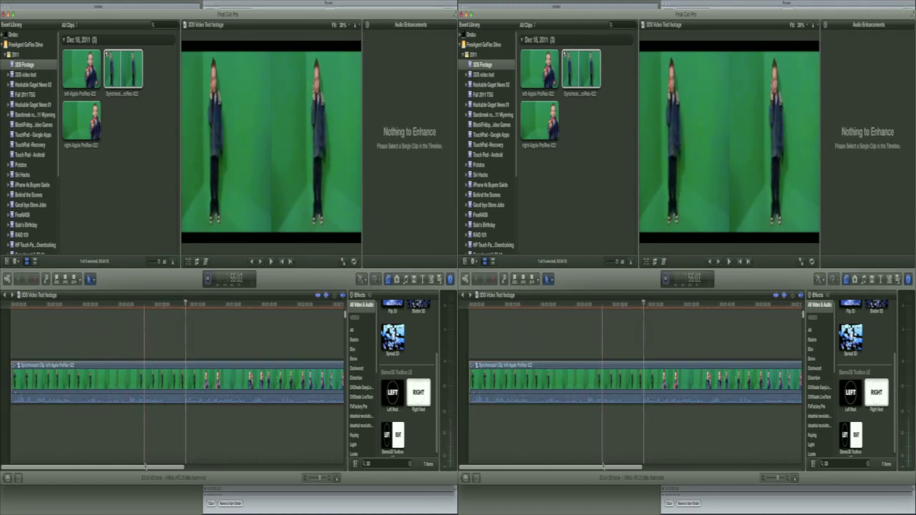
# Drag the Stereo3D Toolbox LE effect from the Effects browser onto the timeline clip and select it
pyautogui.hscroll(5, 146, 466)
pyautogui.moveTo(245, 468); pyautogui.dragTo(96, 463)
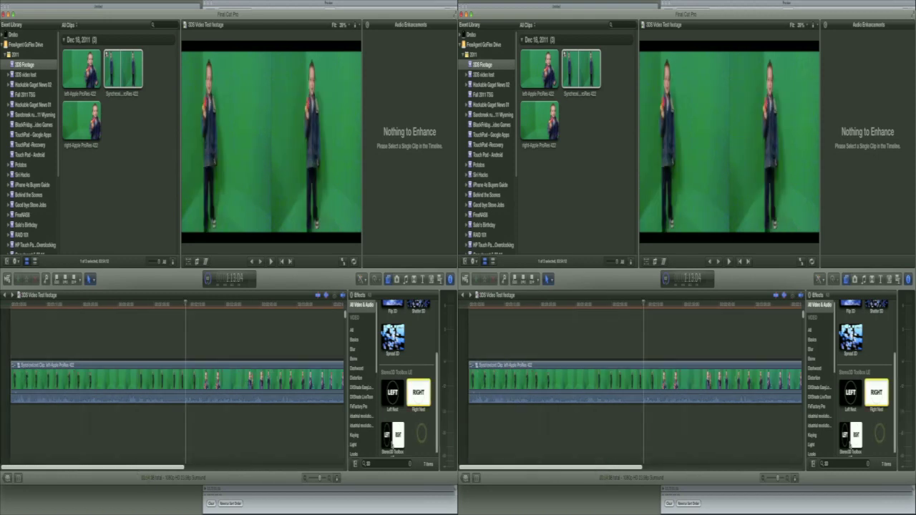
pyautogui.click(392, 438)
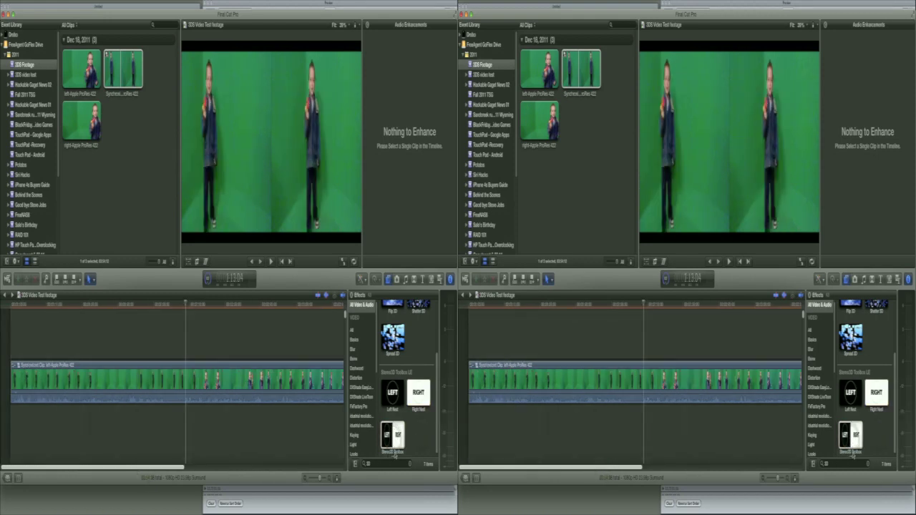
pyautogui.moveTo(393, 436); pyautogui.dragTo(174, 384)
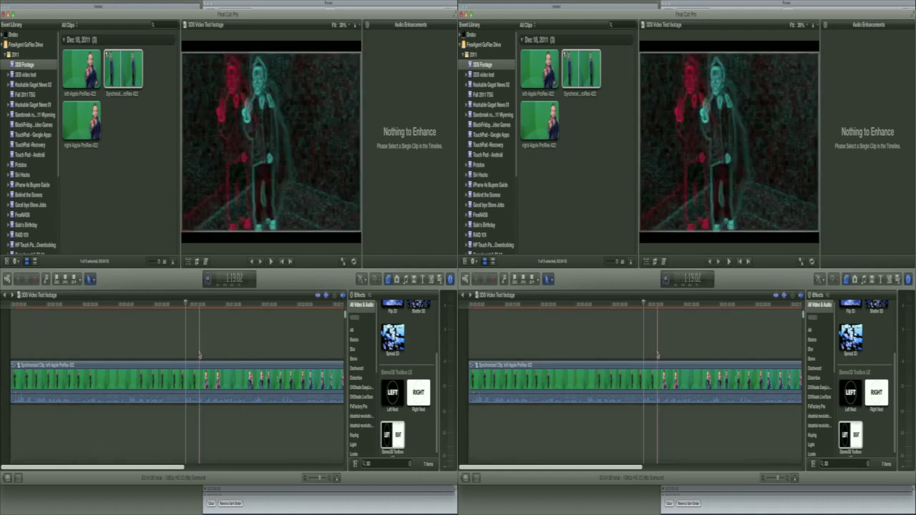
pyautogui.click(253, 379)
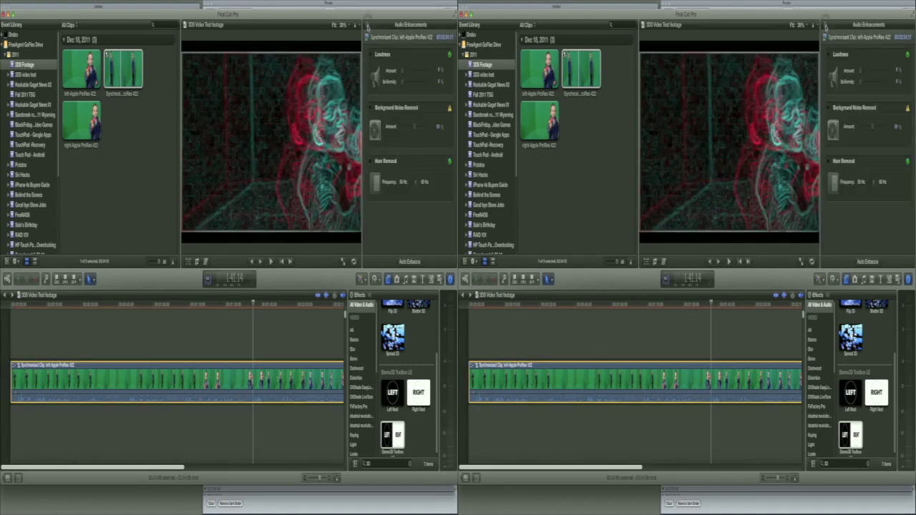
# Adjust the Stereo3D Toolbox LE convergence slider up, down and up again
pyautogui.click(367, 26)
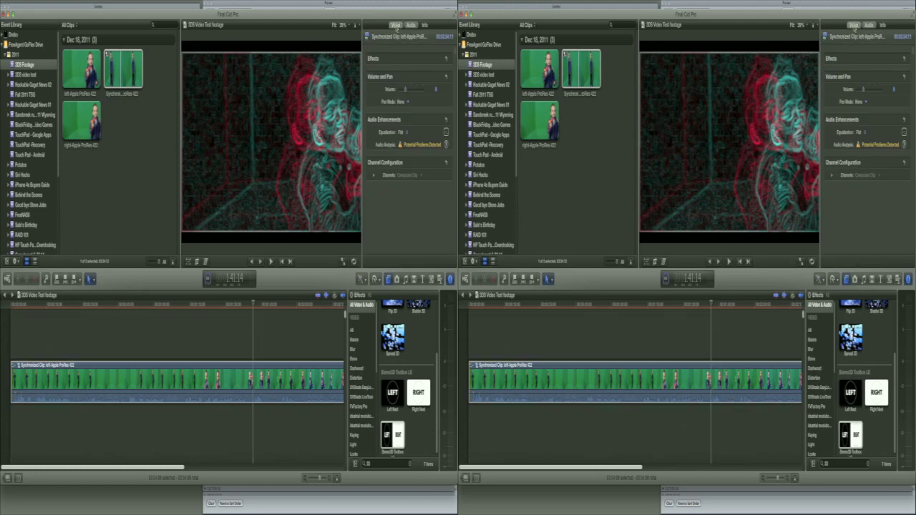
pyautogui.click(396, 25)
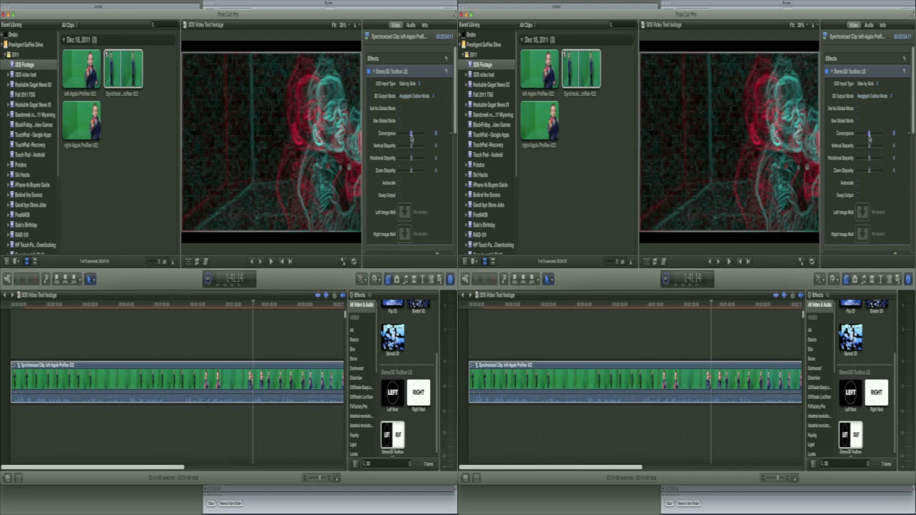
pyautogui.moveTo(411, 136); pyautogui.dragTo(416, 137)
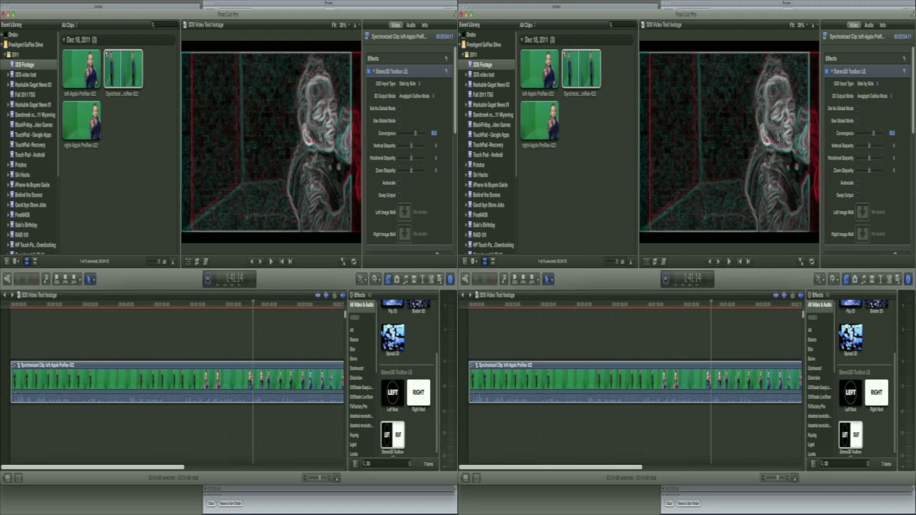
pyautogui.moveTo(415, 135); pyautogui.dragTo(407, 134)
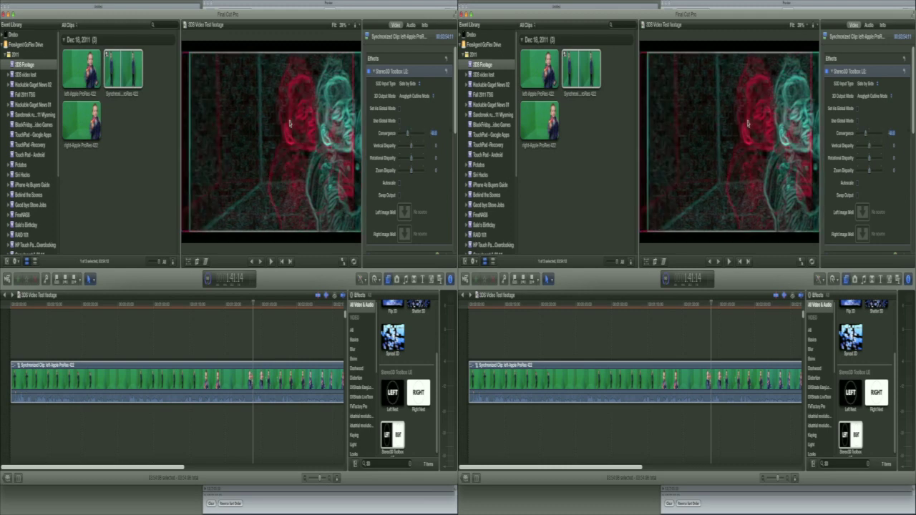
pyautogui.moveTo(408, 135); pyautogui.dragTo(417, 138)
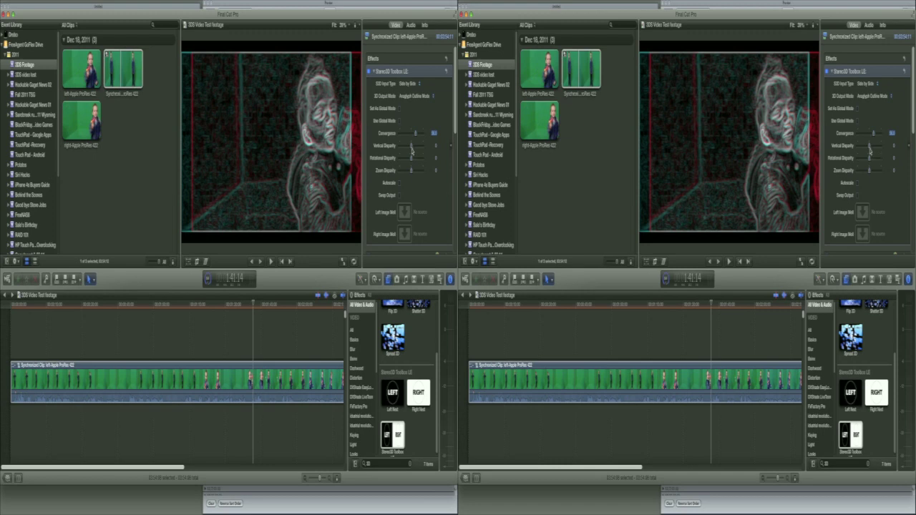
# Reset Vertical Disparity to its default and enable Autoscale so the image fills the frame
pyautogui.moveTo(411, 149); pyautogui.dragTo(411, 151)
pyautogui.click(452, 146)
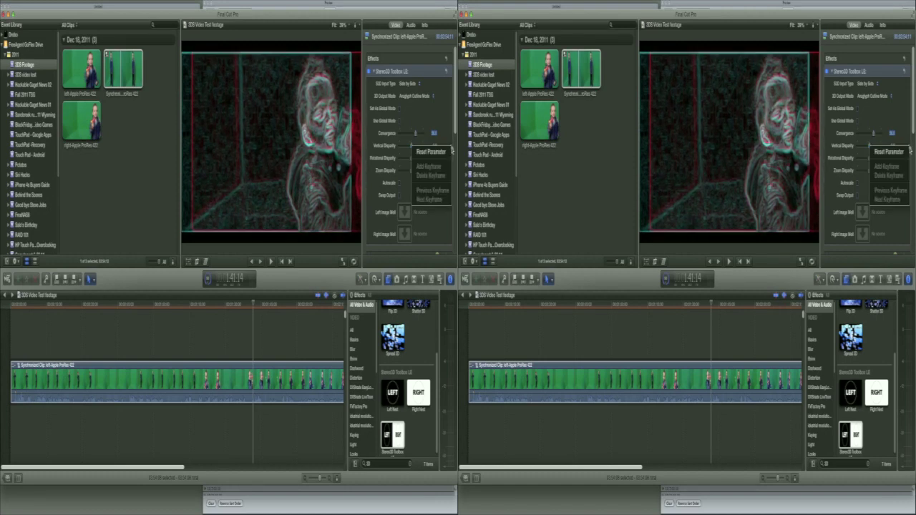
pyautogui.click(441, 154)
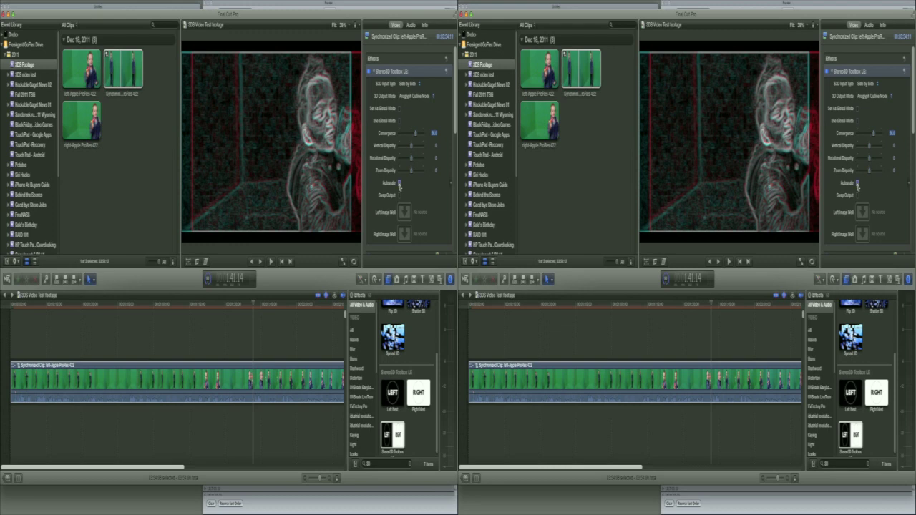
pyautogui.click(399, 184)
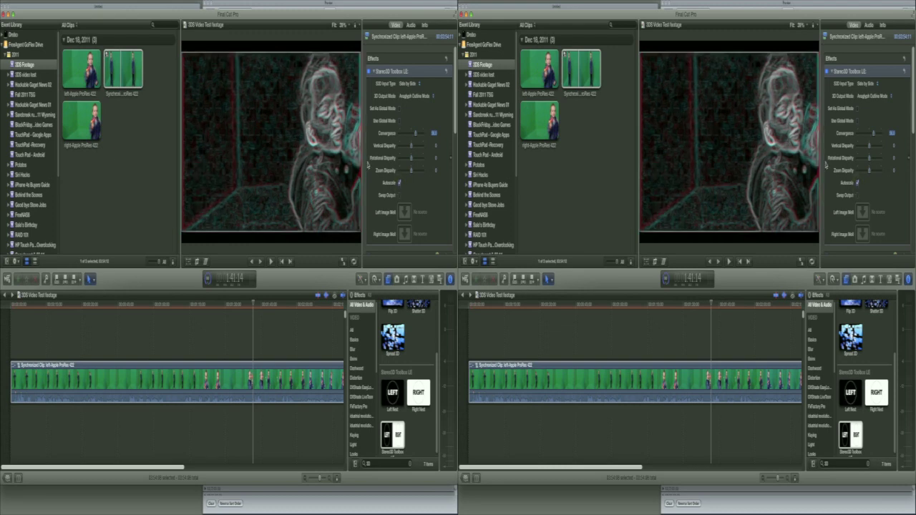
pyautogui.scroll(-3, 410, 143)
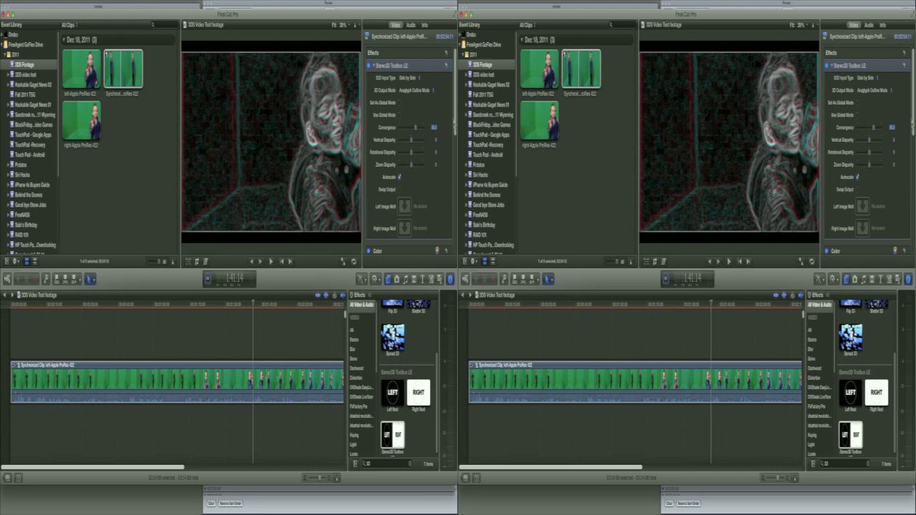
pyautogui.scroll(3, 409, 143)
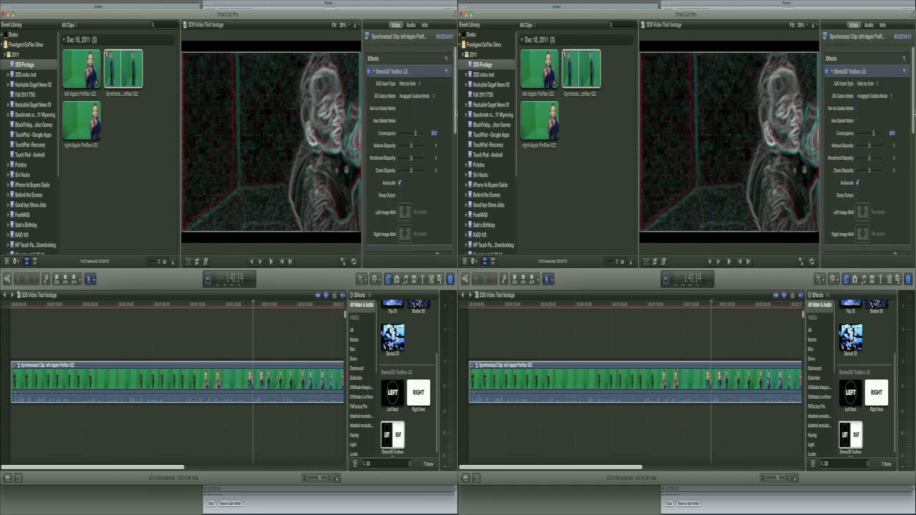
pyautogui.click(417, 97)
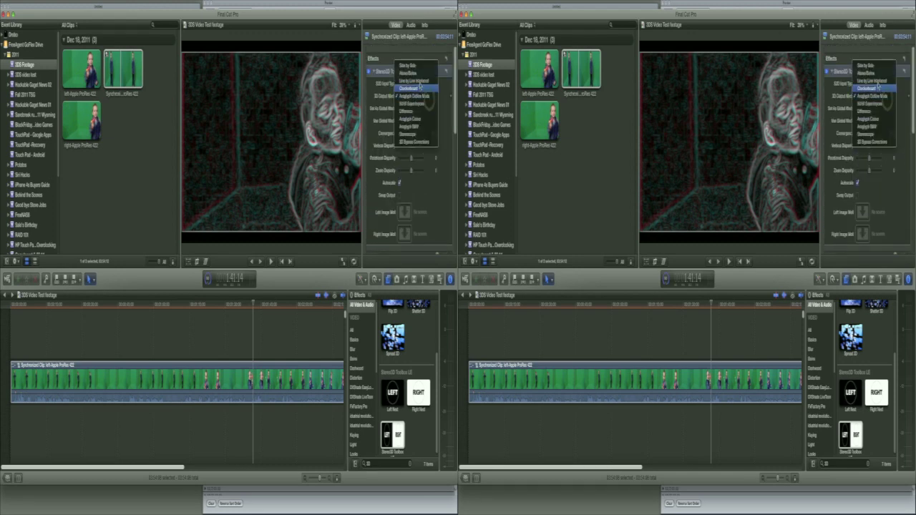
# Preview 3D output modes Side by Side, Above/Below, Line by Line Interlaced and Checkerboard
pyautogui.click(414, 65)
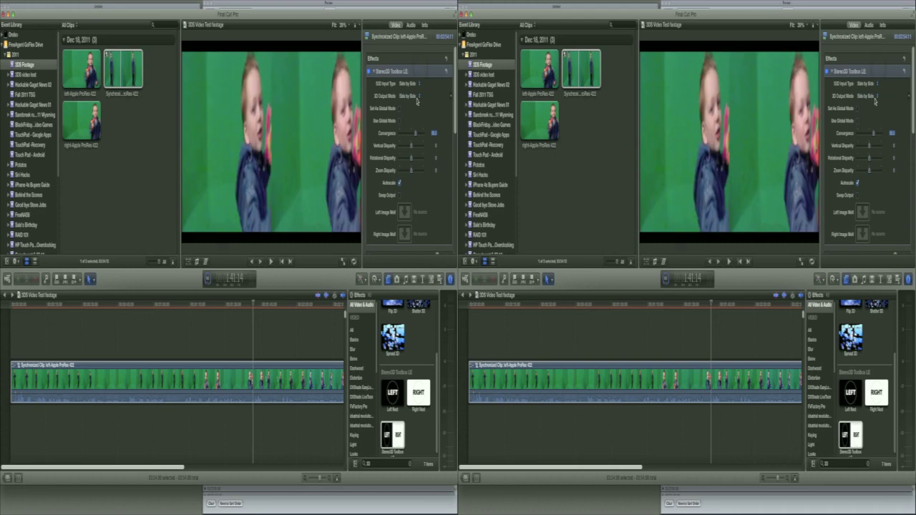
pyautogui.click(417, 98)
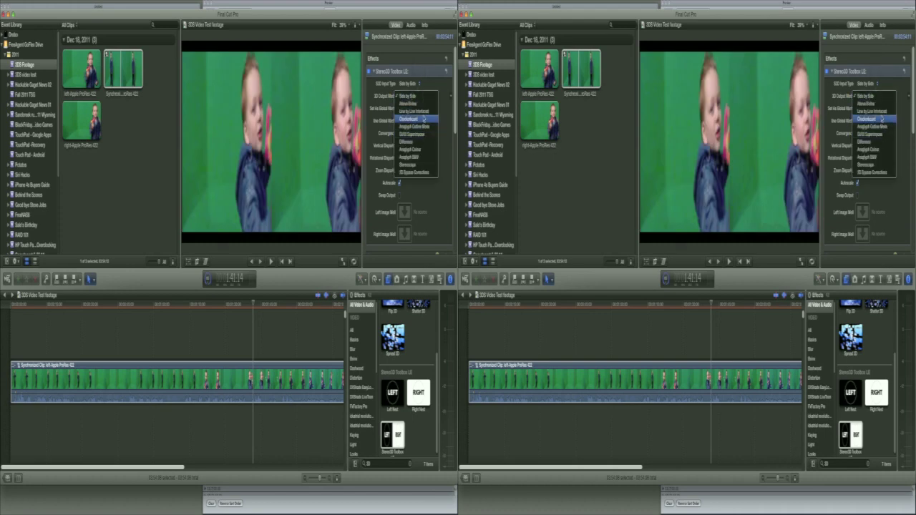
pyautogui.click(421, 105)
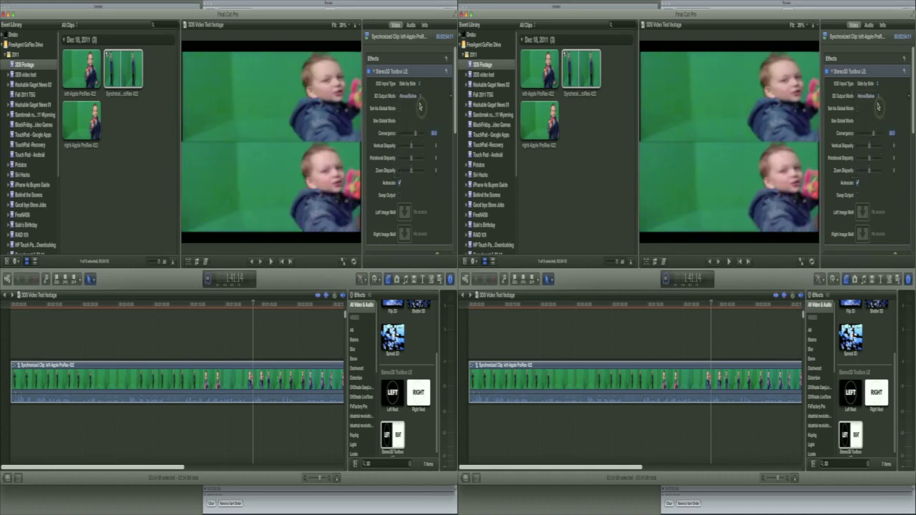
pyautogui.click(416, 95)
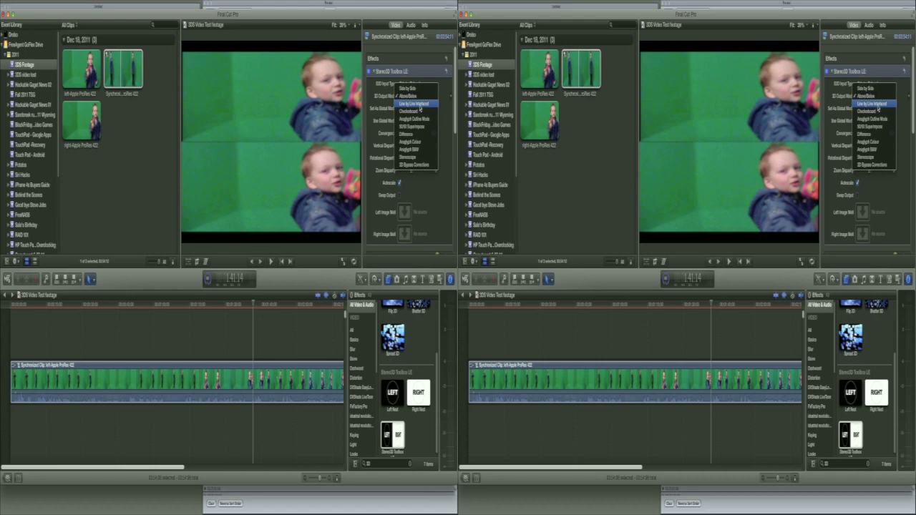
pyautogui.click(420, 106)
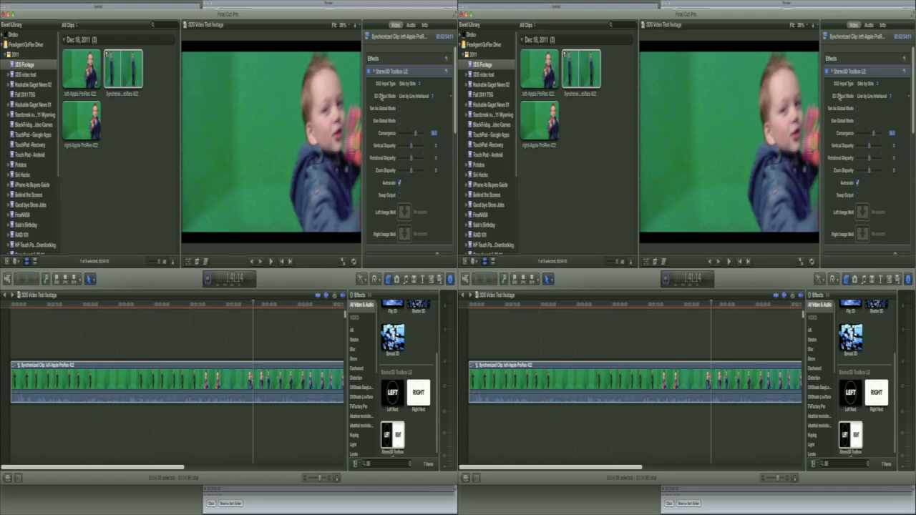
pyautogui.click(426, 98)
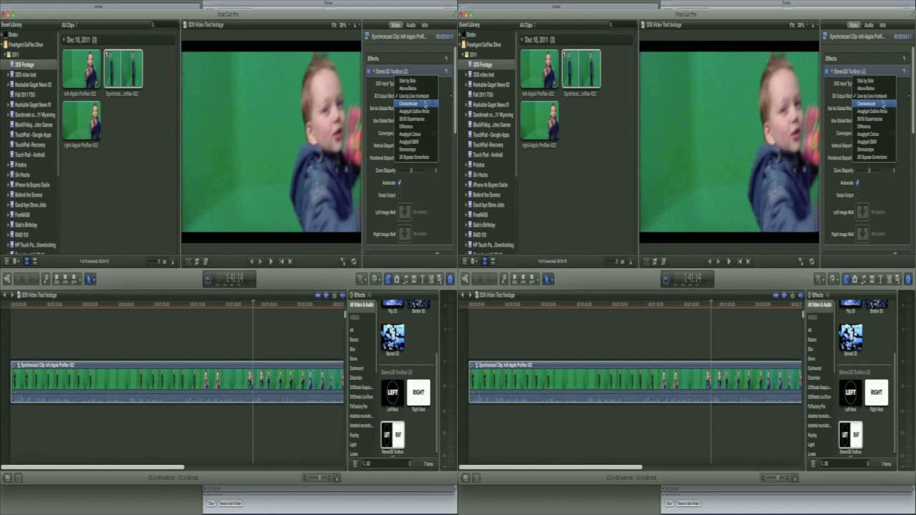
pyautogui.click(425, 104)
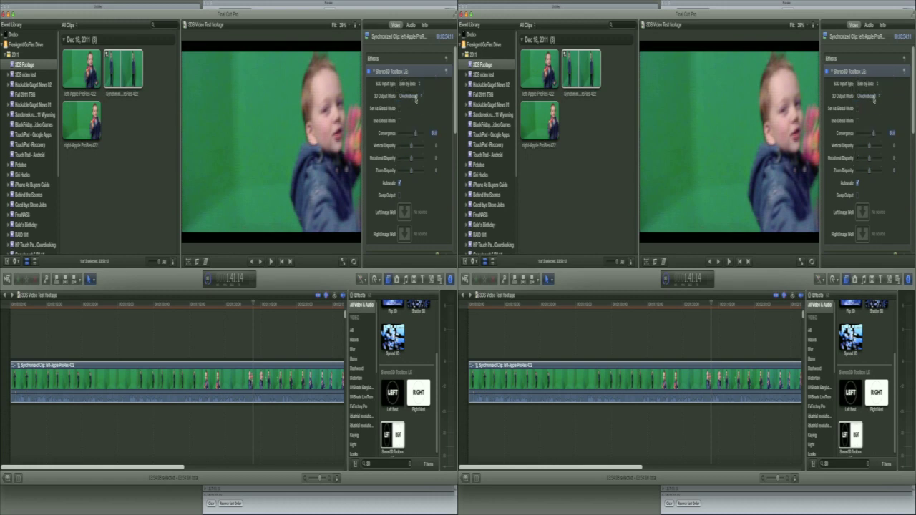
# Cycle through Anaglyph Outline, 50/50 Superimpose and Difference, ending on Anaglyph Colour
pyautogui.click(416, 99)
pyautogui.click(415, 103)
pyautogui.click(415, 98)
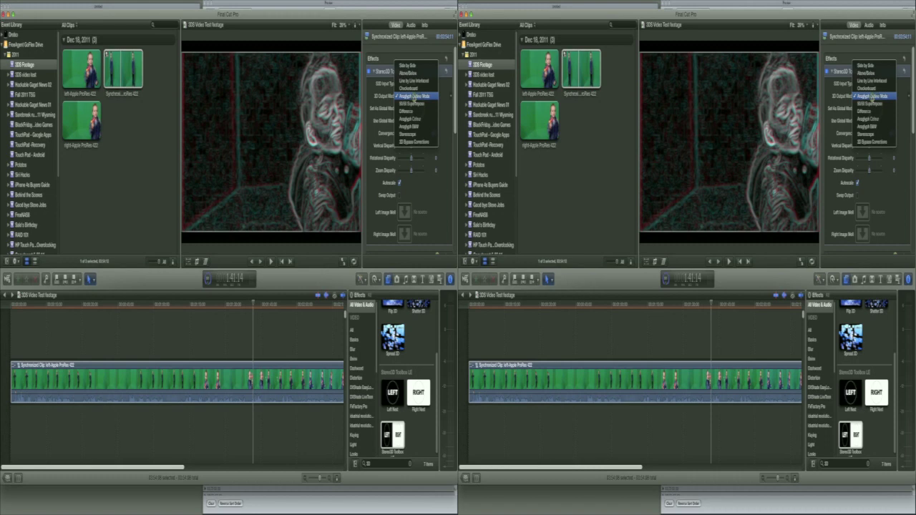
pyautogui.click(414, 104)
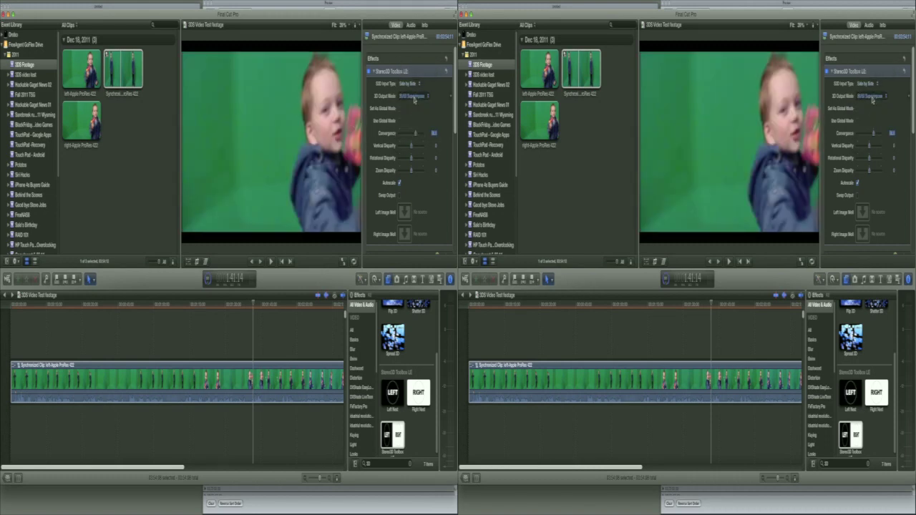
pyautogui.click(414, 99)
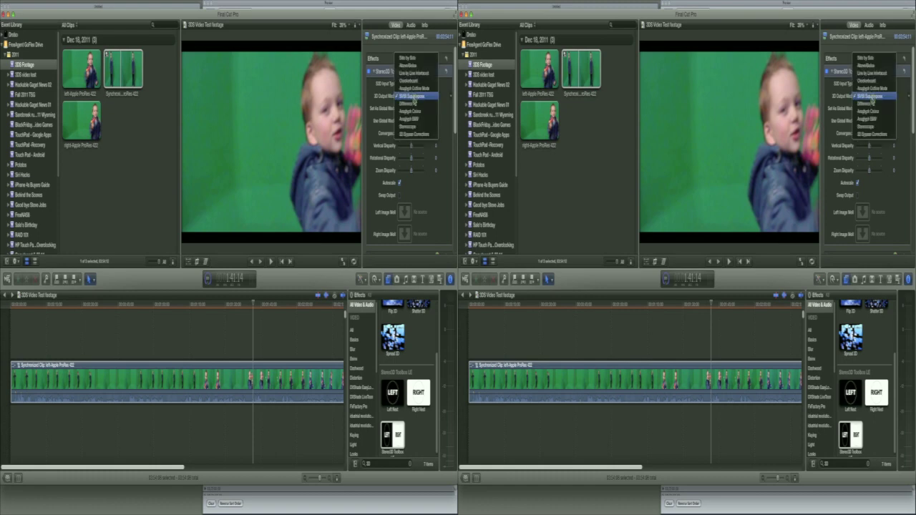
pyautogui.click(416, 104)
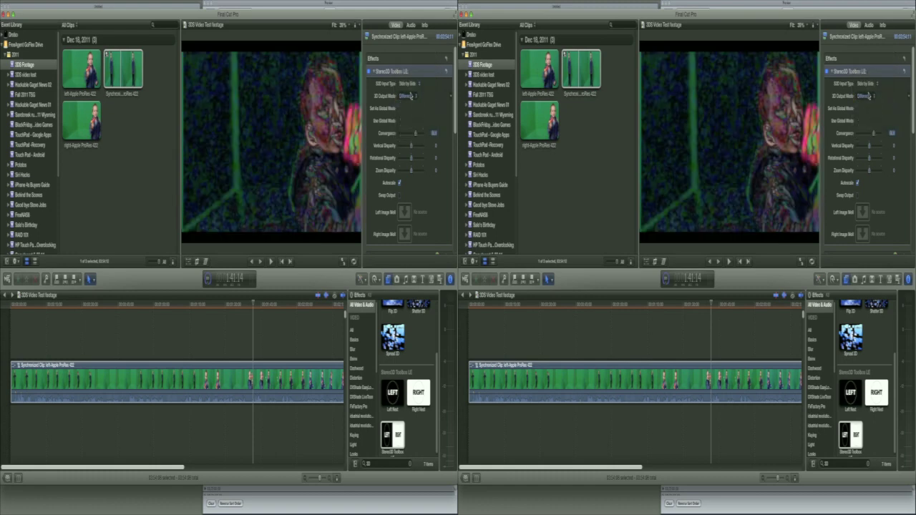
pyautogui.click(416, 102)
pyautogui.click(414, 106)
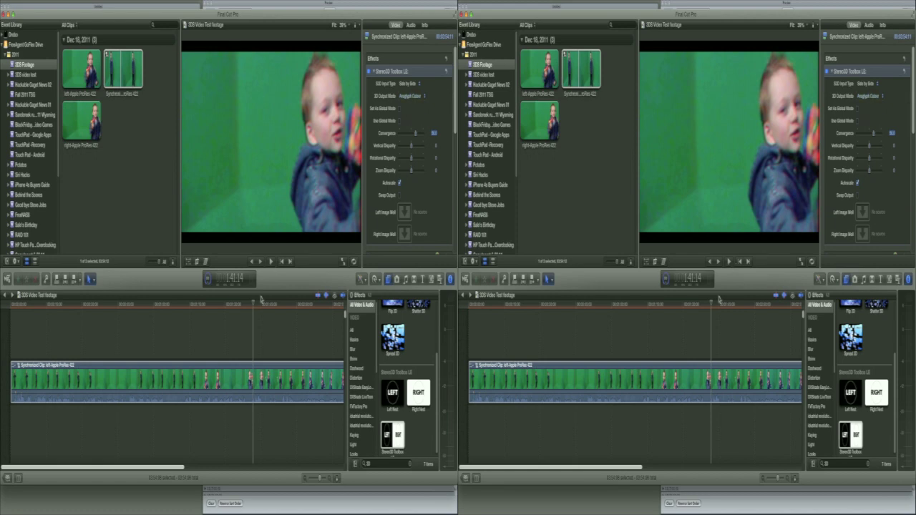
# Move the playhead to a frame of the child standing and try Anaglyph B&W, then Stereoscope output
pyautogui.moveTo(255, 306); pyautogui.dragTo(161, 314)
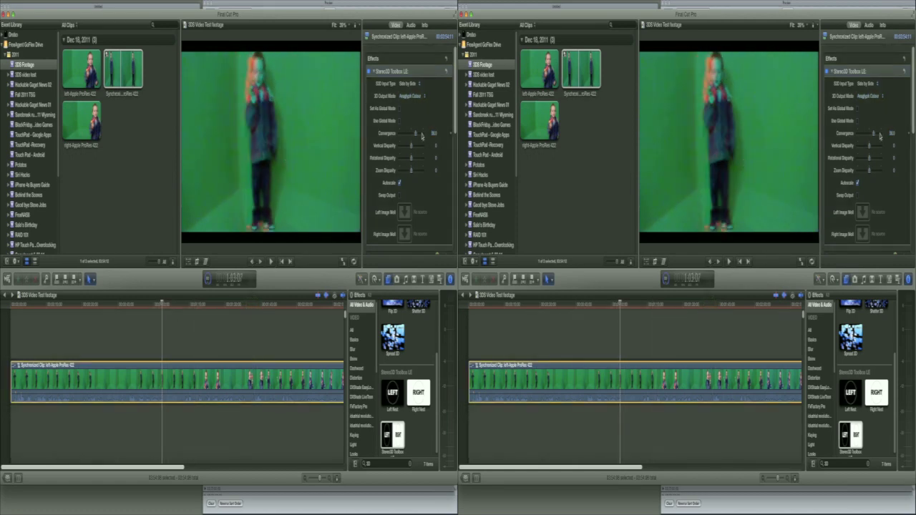
pyautogui.click(413, 98)
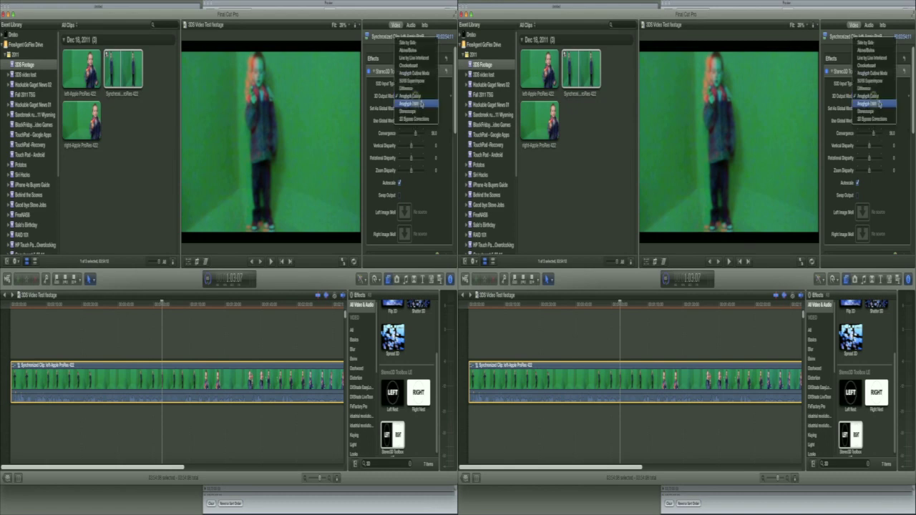
pyautogui.click(421, 104)
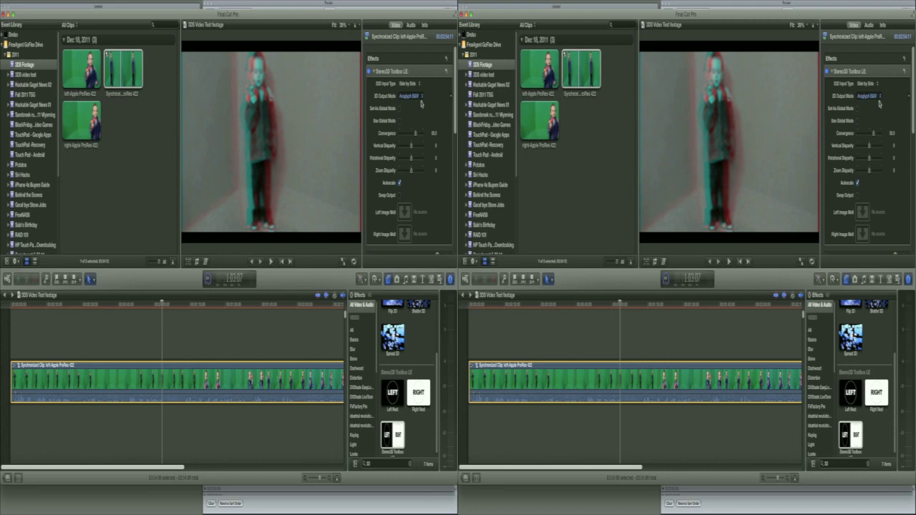
pyautogui.click(420, 101)
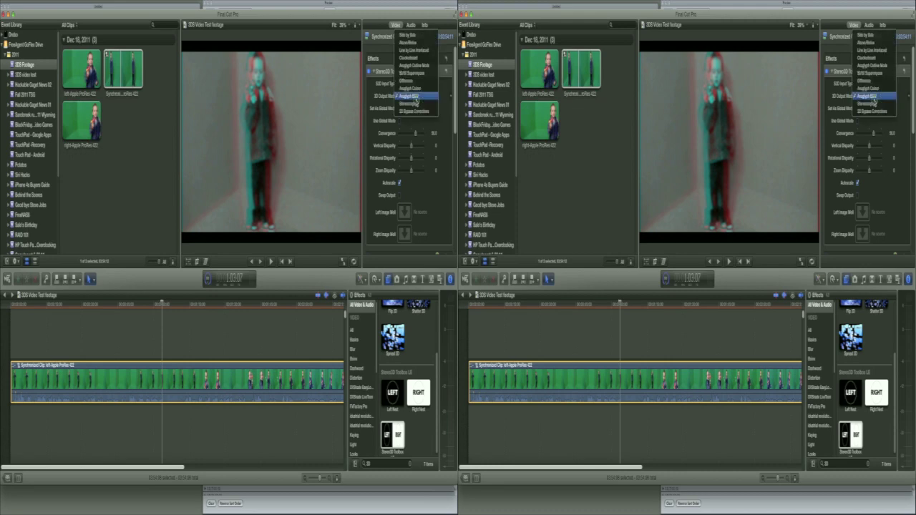
pyautogui.click(419, 106)
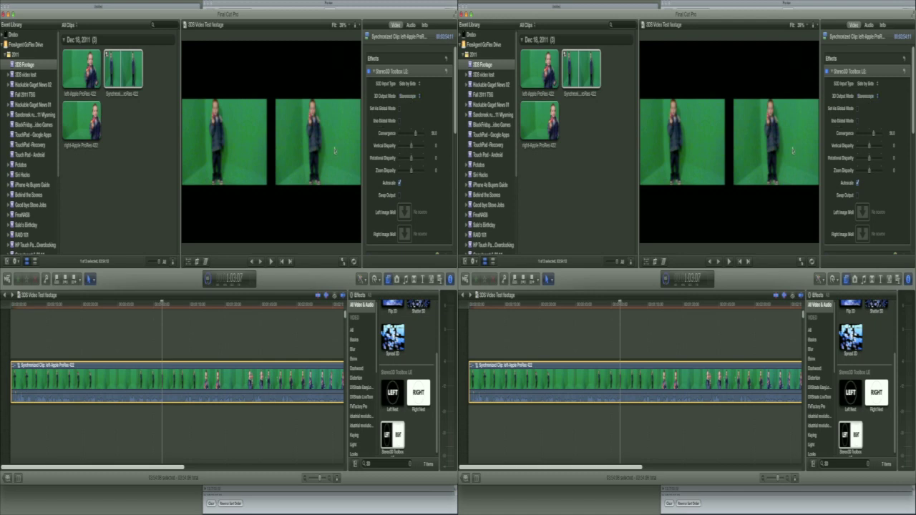
pyautogui.click(414, 98)
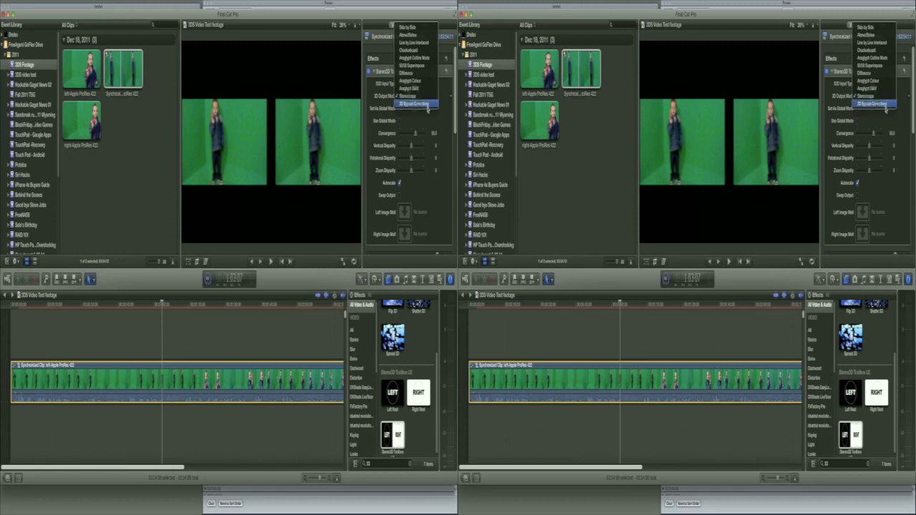
# Switch 3D output from 3D Bypass Corrections to Side by Side and tick Set As Global Mode
pyautogui.click(428, 107)
pyautogui.click(415, 98)
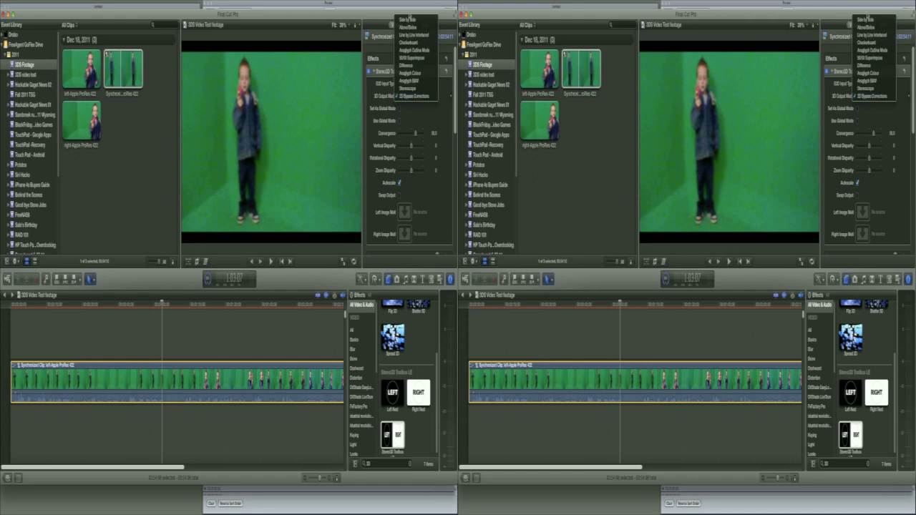
pyautogui.click(407, 19)
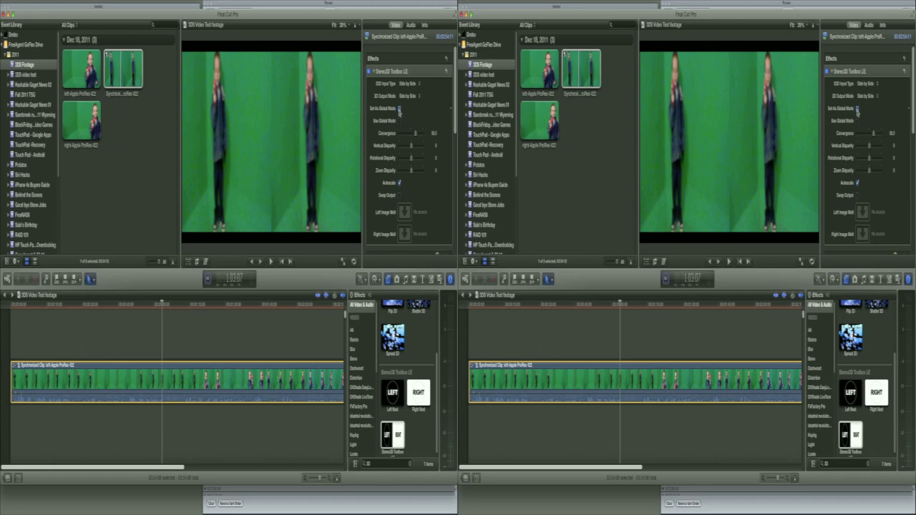
pyautogui.click(399, 108)
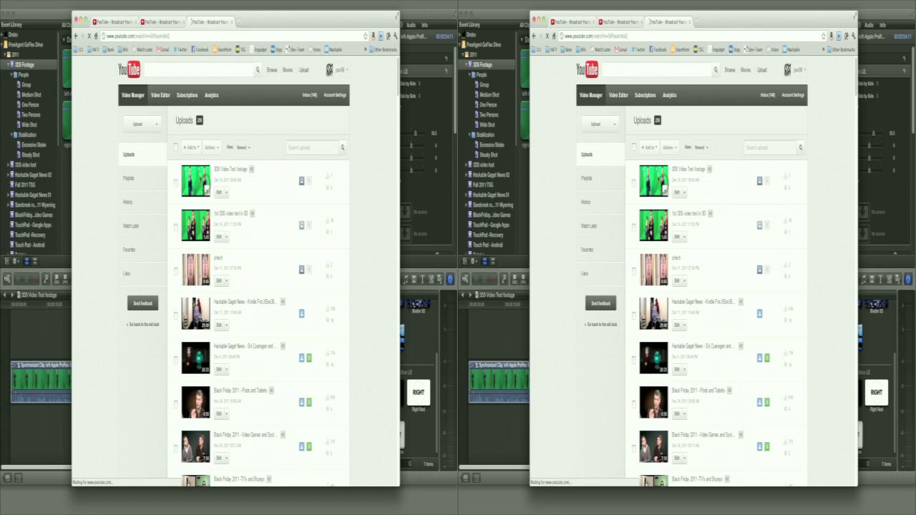
# Open the uploaded 3DS Video Test footage video's page on YouTube
pyautogui.click(206, 186)
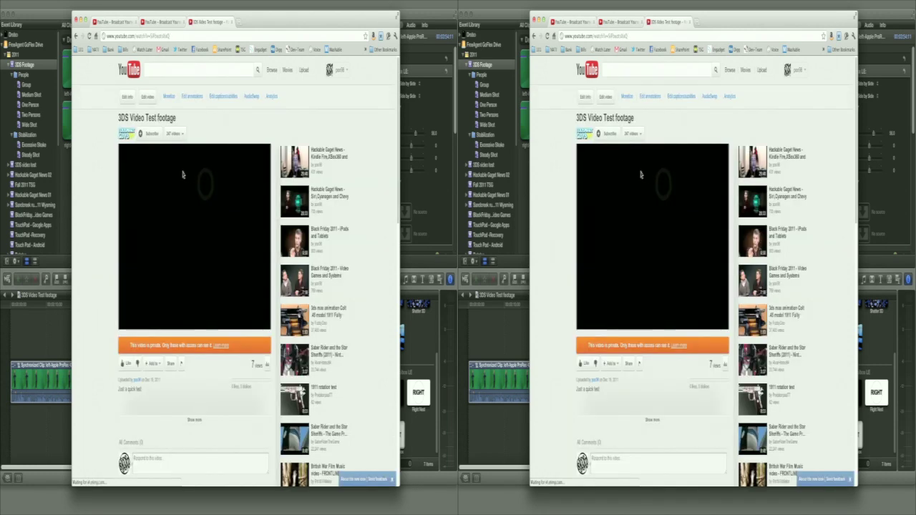
# In Edit info's 3D Video settings, mark the video 'already 3D' side by side and save
pyautogui.click(127, 98)
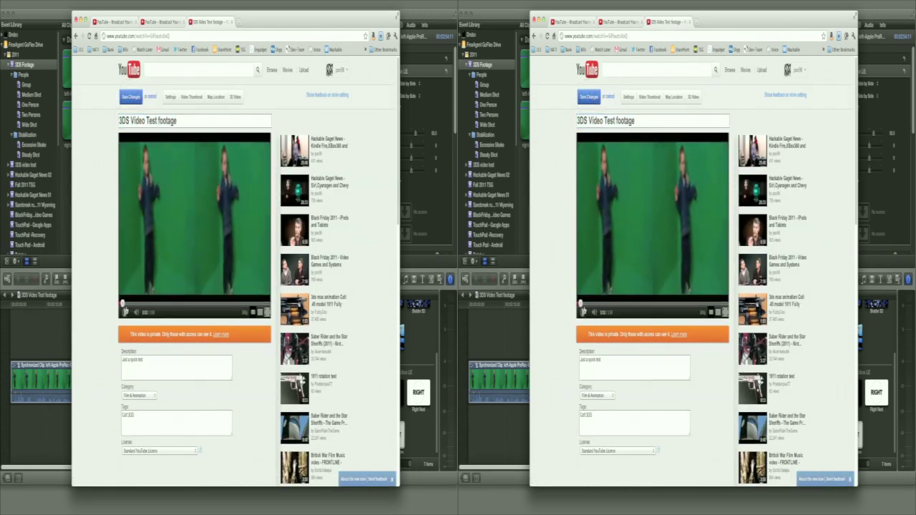
pyautogui.click(235, 97)
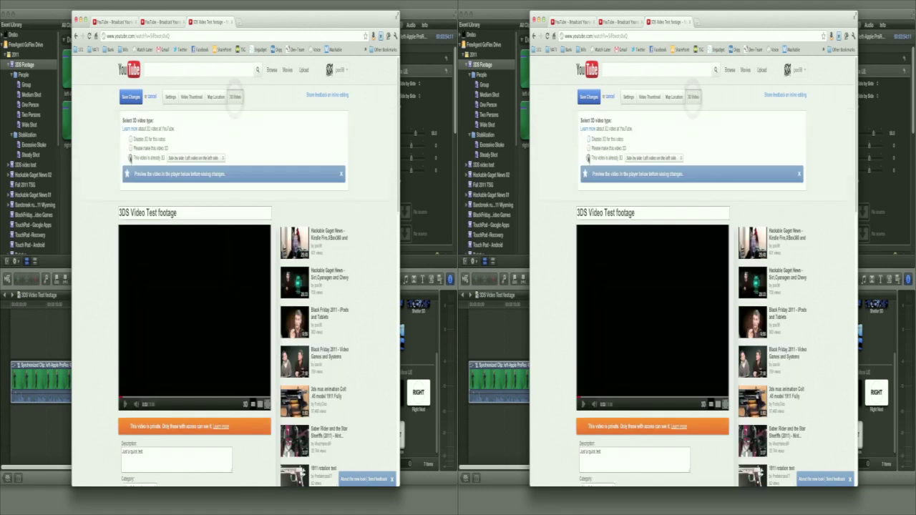
pyautogui.click(131, 158)
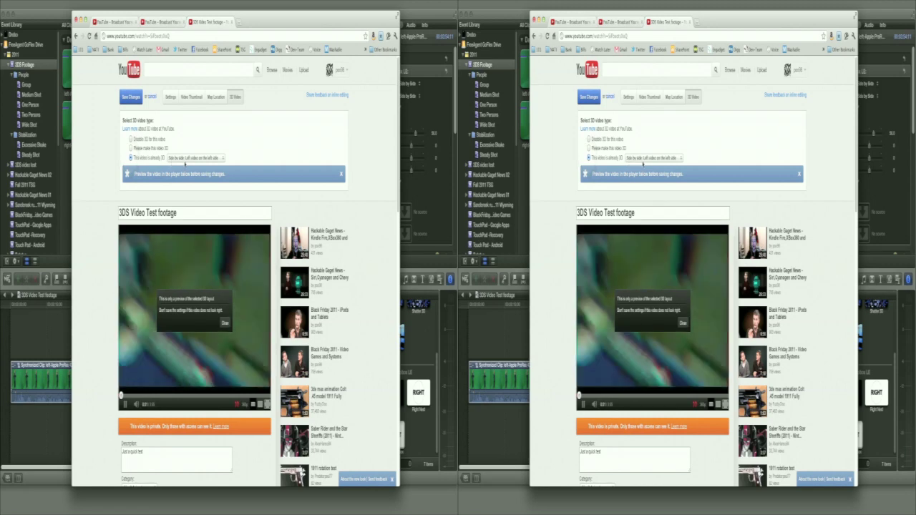
pyautogui.click(225, 325)
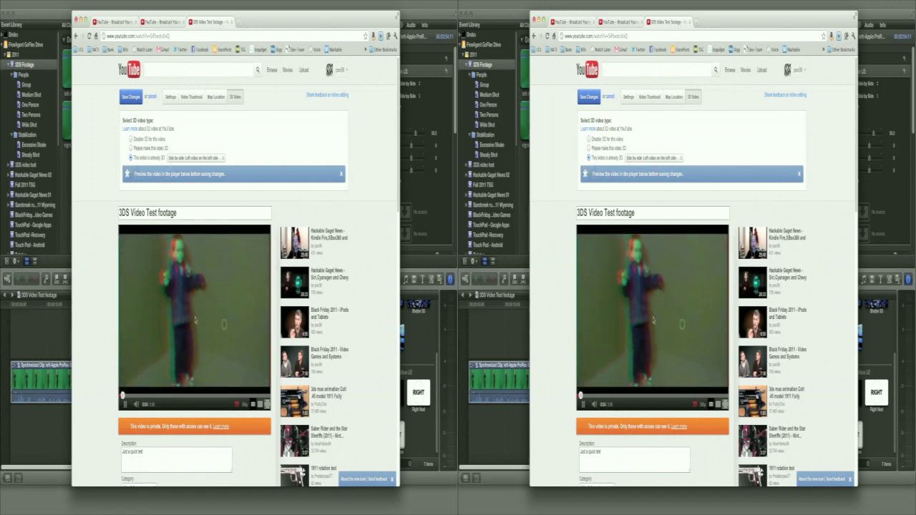
pyautogui.click(124, 404)
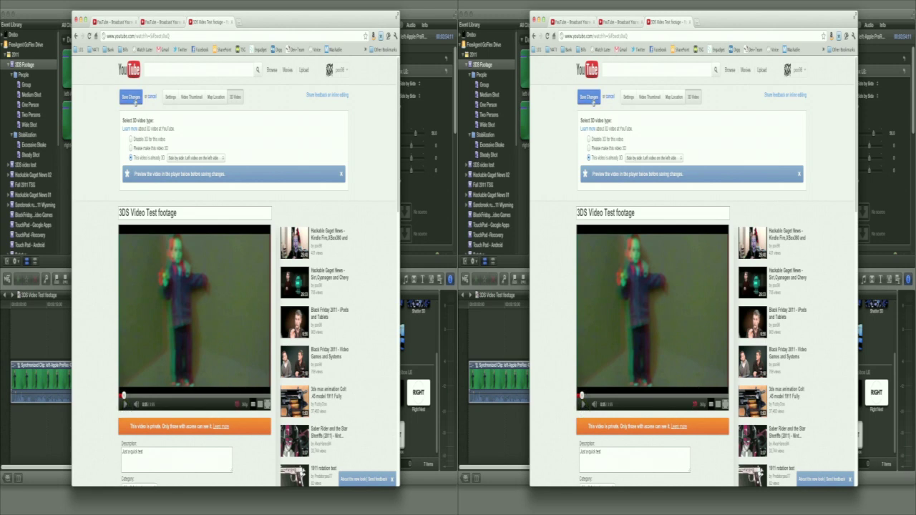
pyautogui.click(133, 97)
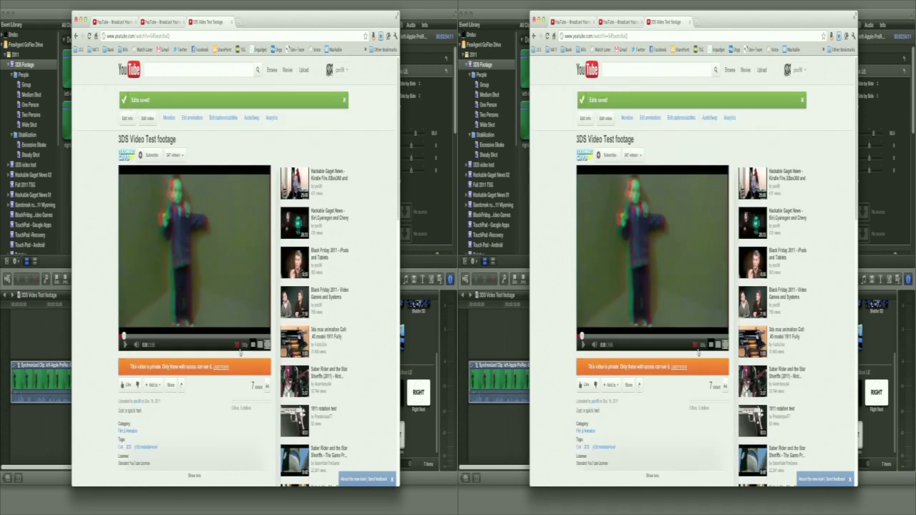
pyautogui.click(237, 347)
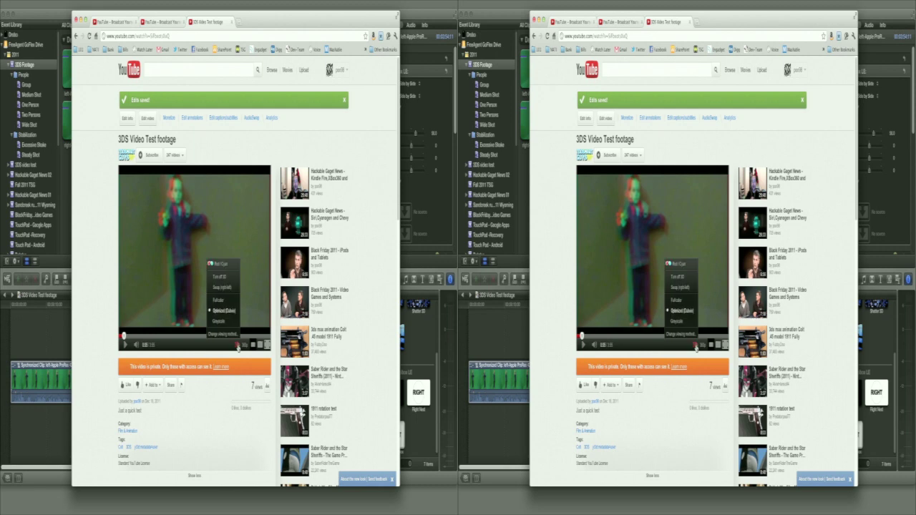
# Turn 3D playback off and back on, then choose Change viewing method from the 3D menu
pyautogui.click(223, 277)
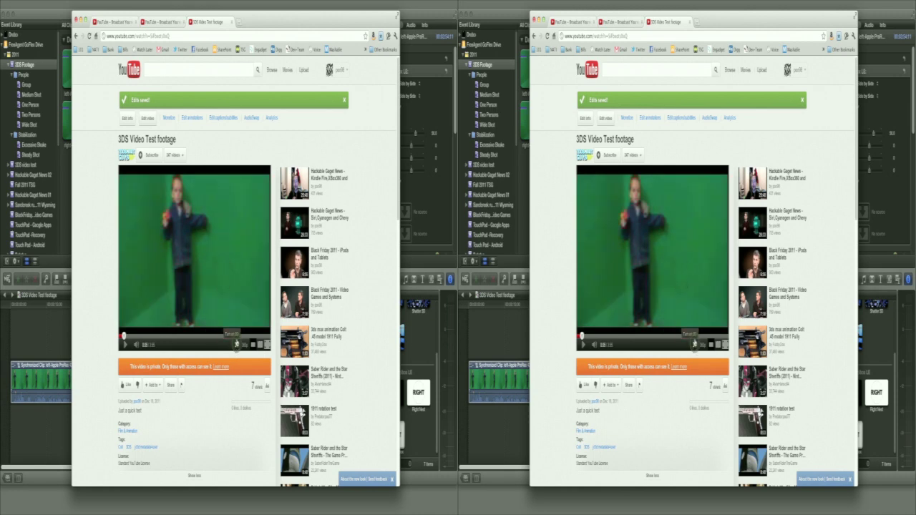
pyautogui.click(236, 344)
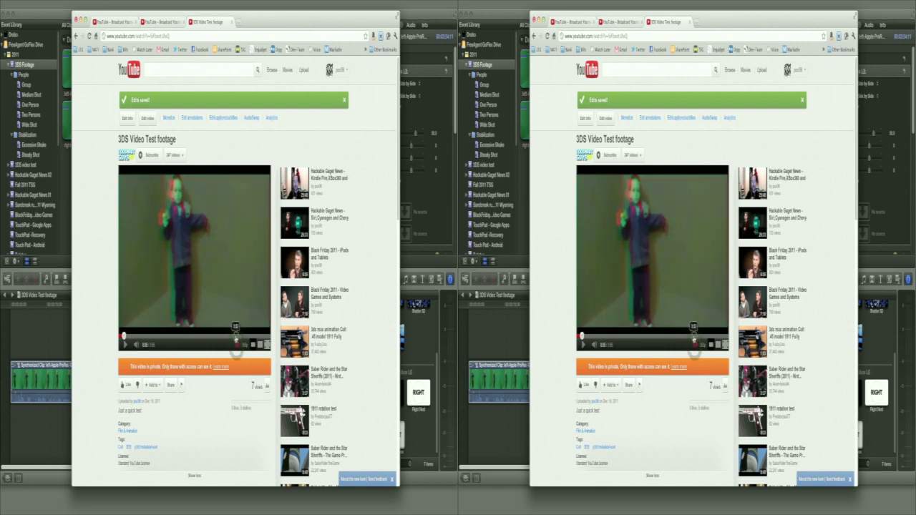
pyautogui.click(237, 345)
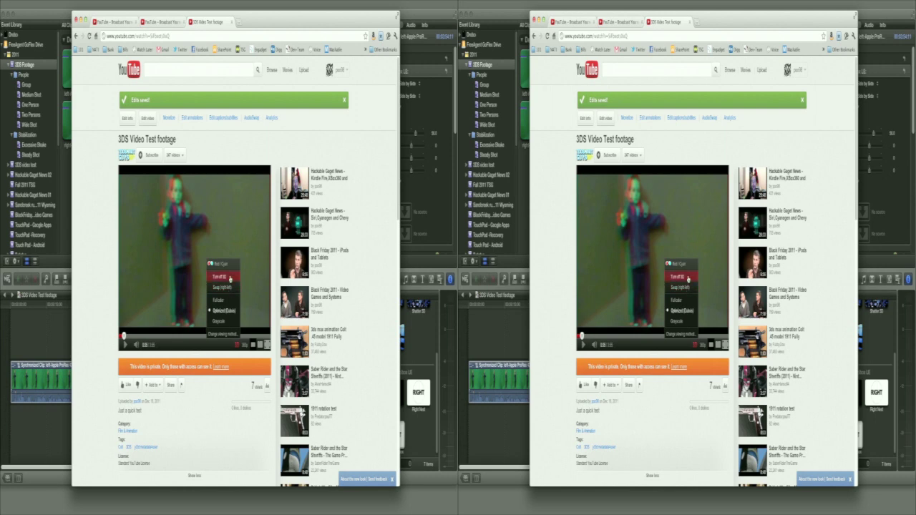
pyautogui.click(222, 334)
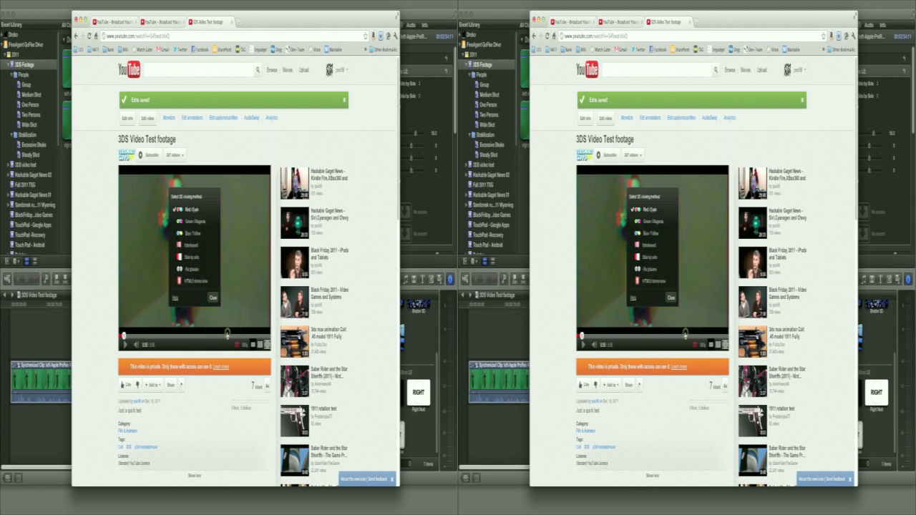
# Pick No glasses in the Select 3D viewing method dialog
pyautogui.click(191, 270)
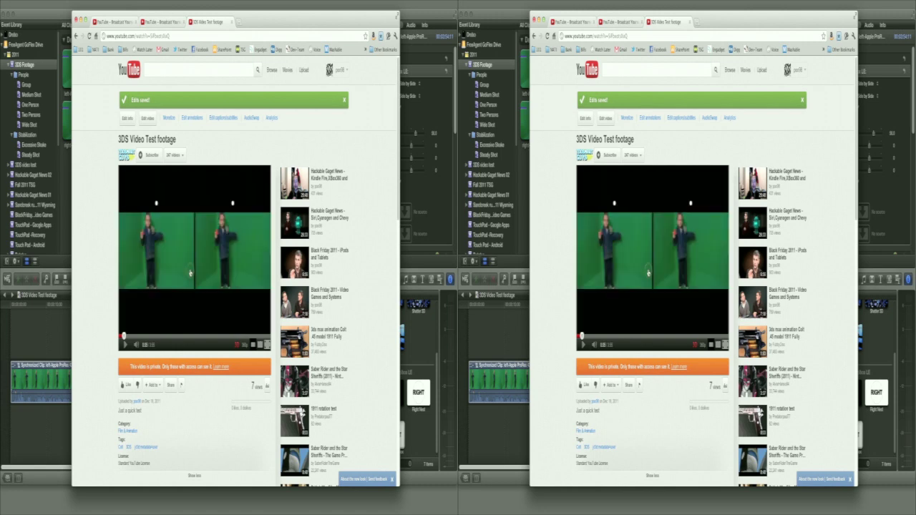